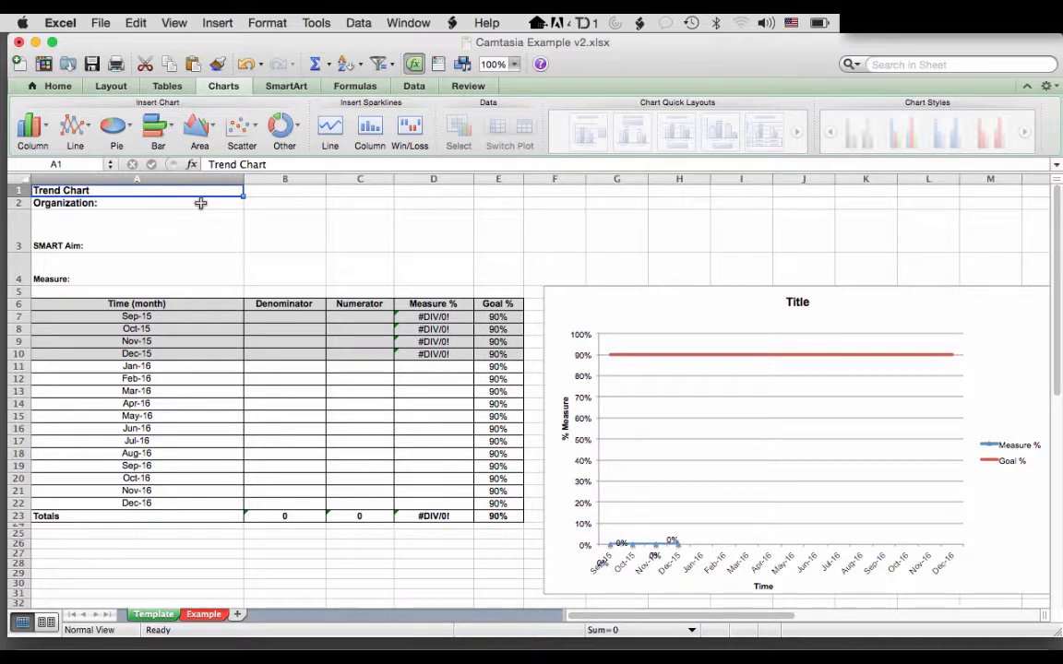
Complete the Organization line in cell A2 with "Test Clinic" after the existing label
click(200, 203)
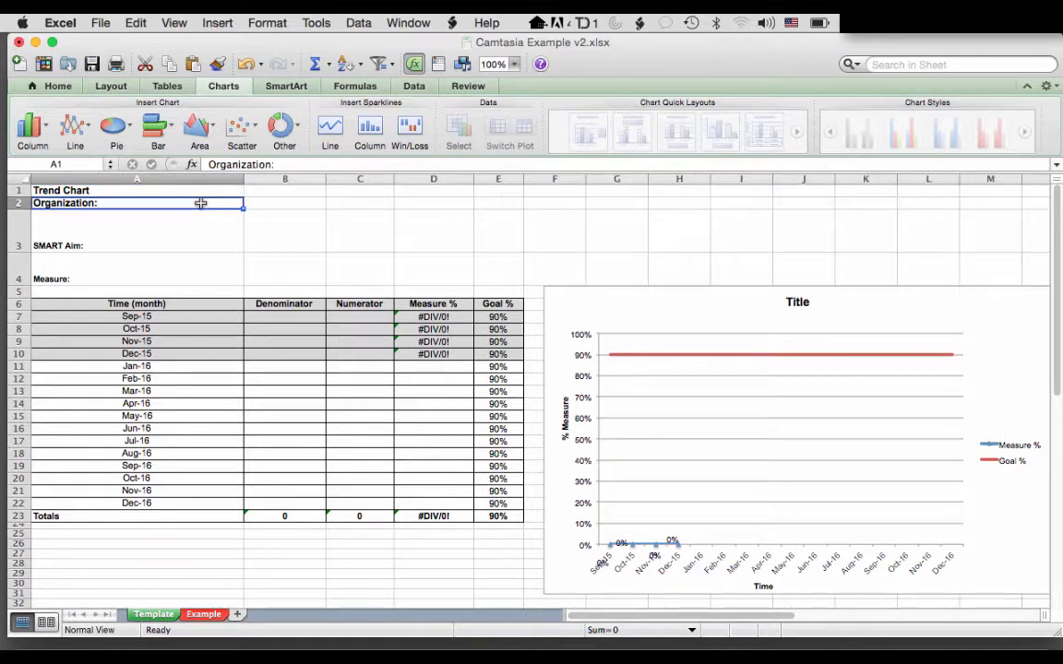
double_click(105, 202)
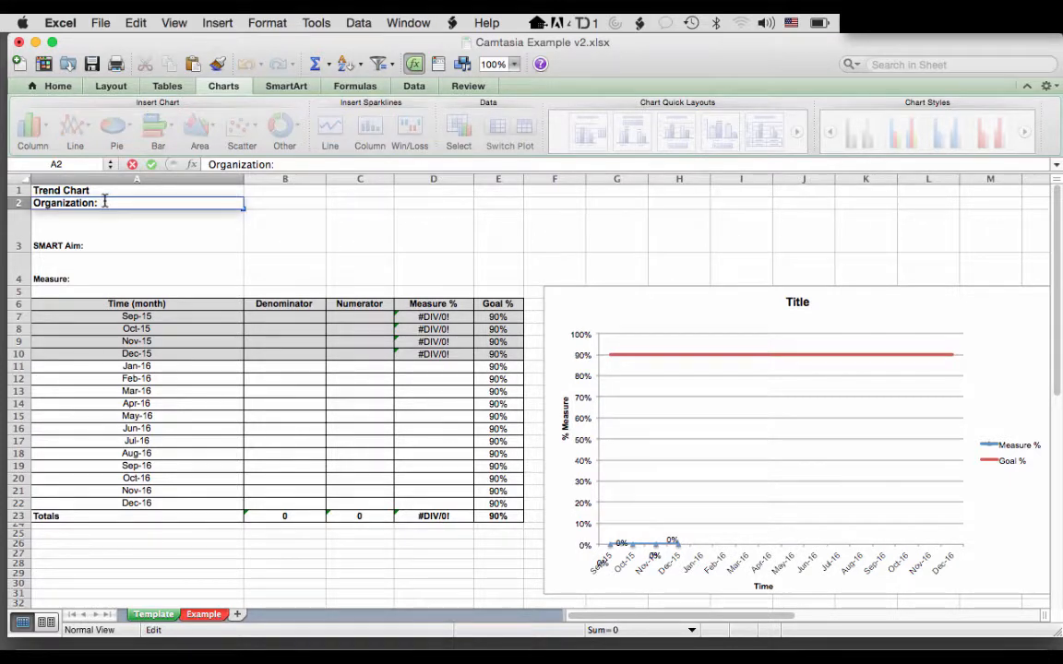
text(Test Clinic)
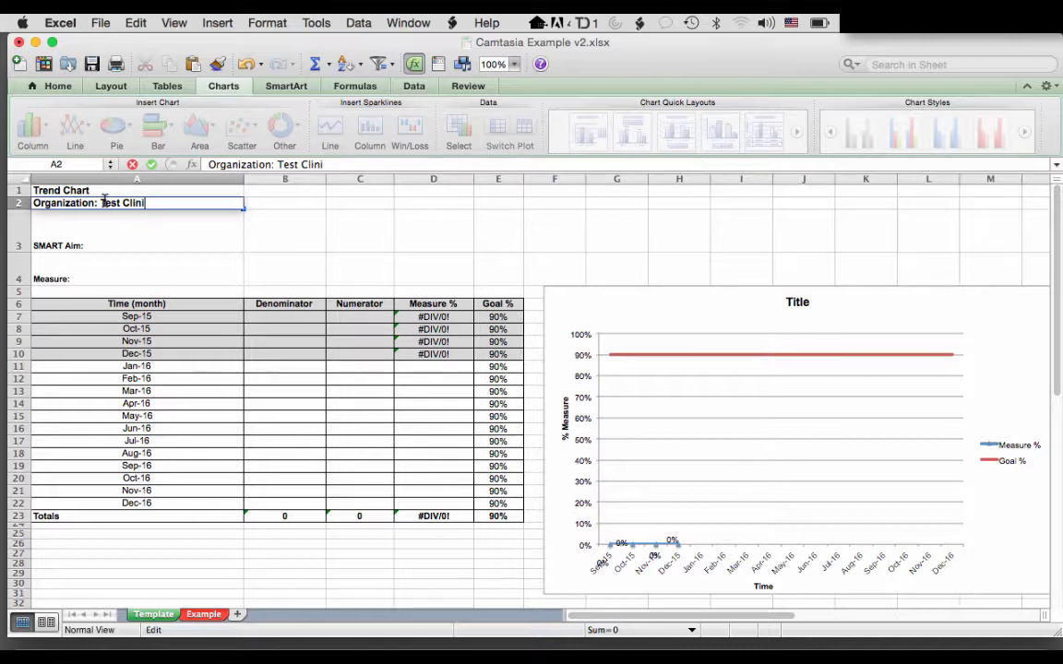
Complete the SMART Aim in A3 with "By December 2016, increase the percentage of patients who have blood pressure documentated from 60% to 90%"
click(119, 226)
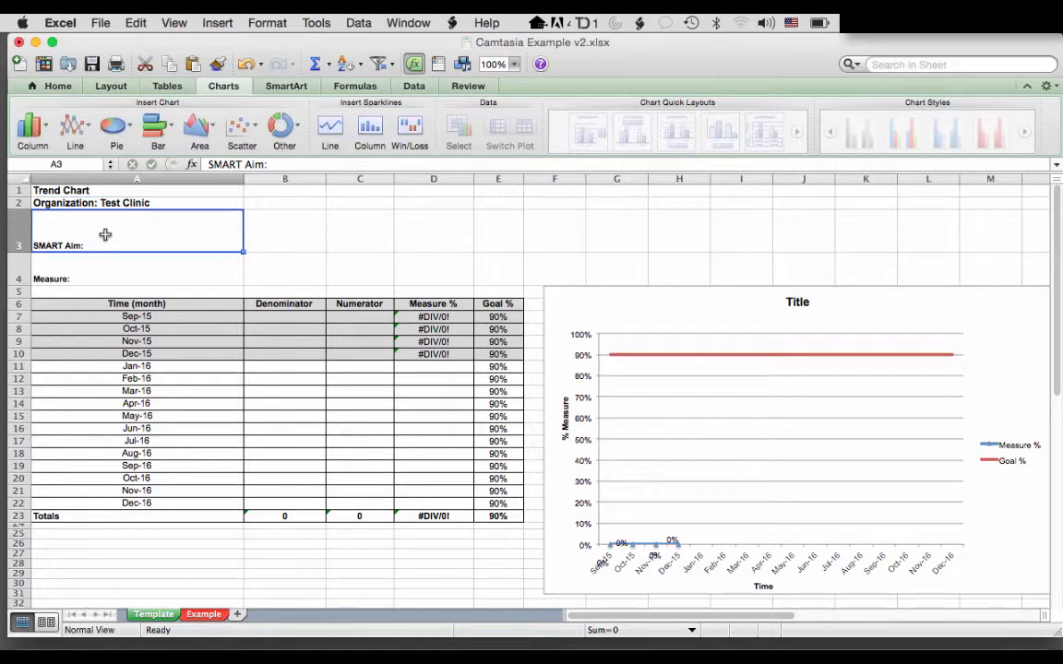
double_click(97, 245)
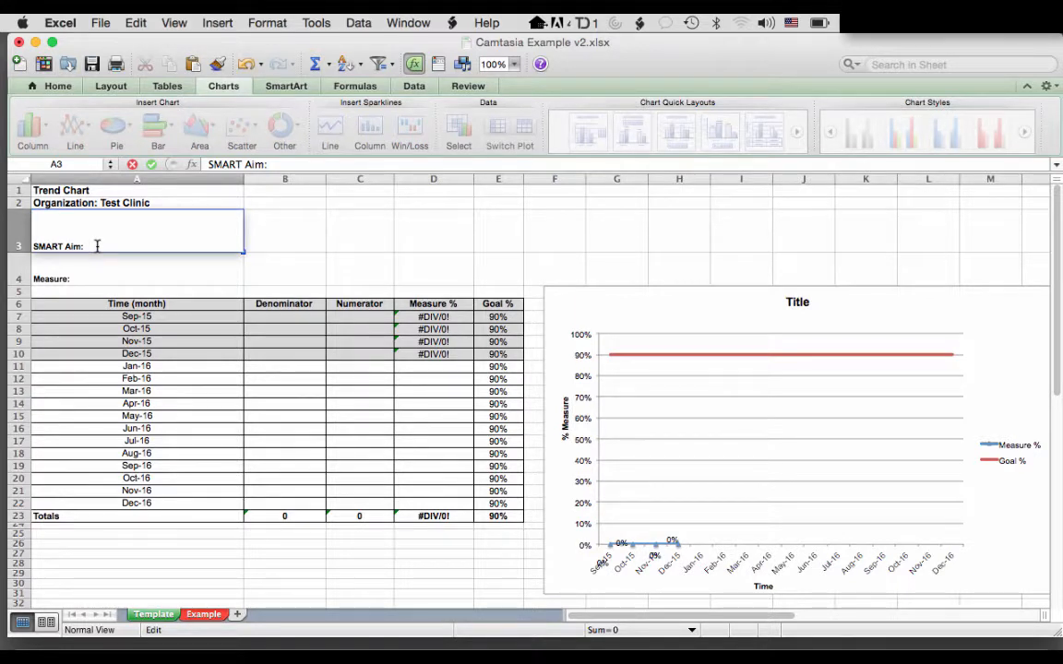
text(By December 2016, i)
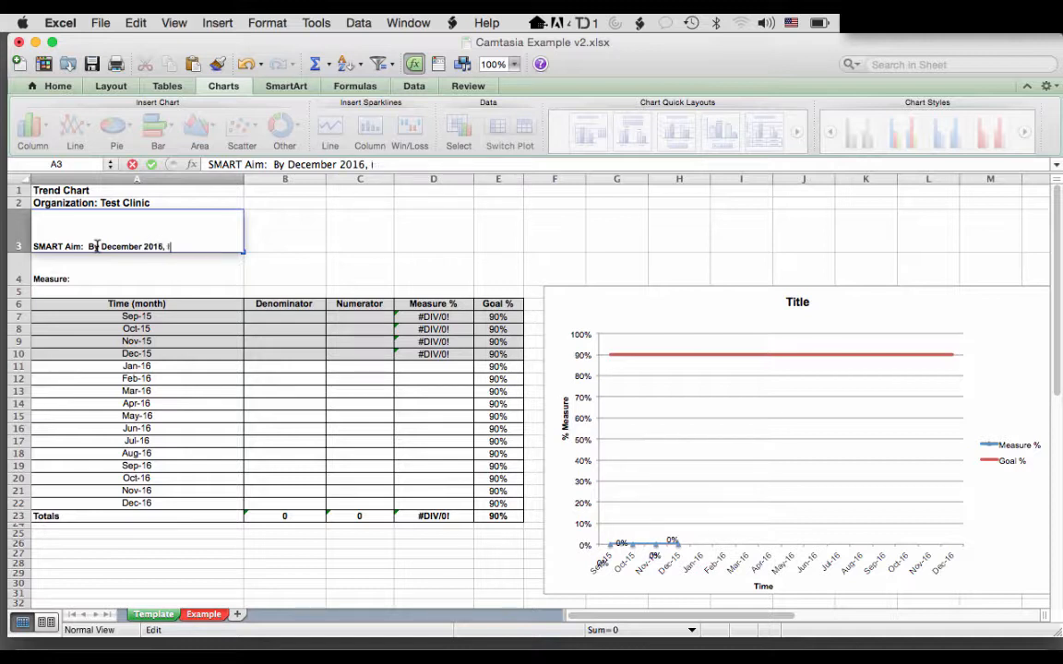
text(ncrease the per)
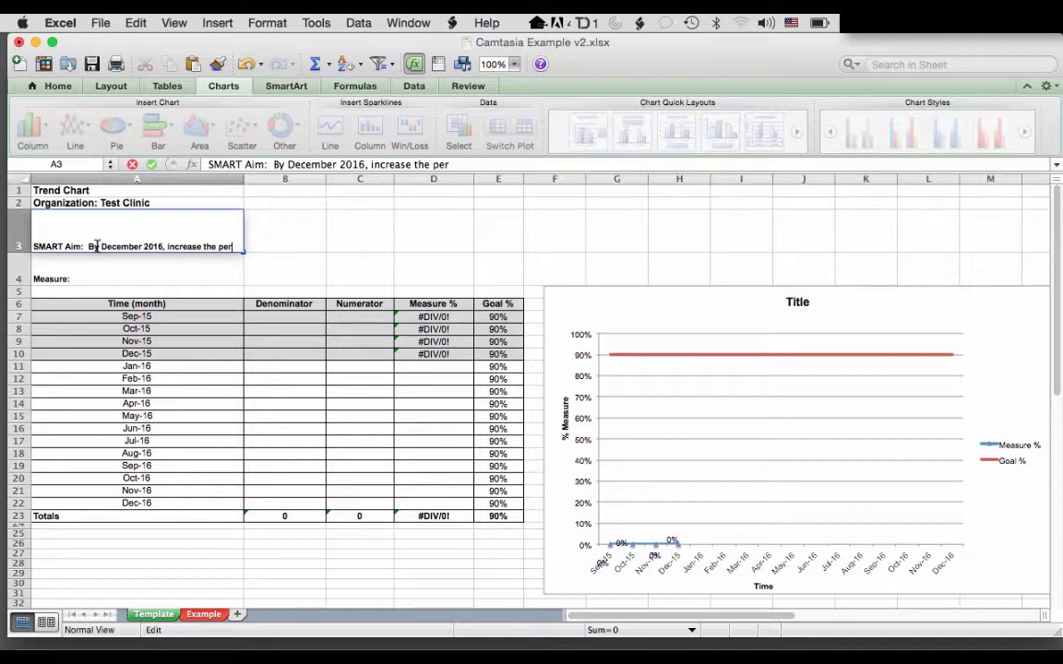
text(centage)
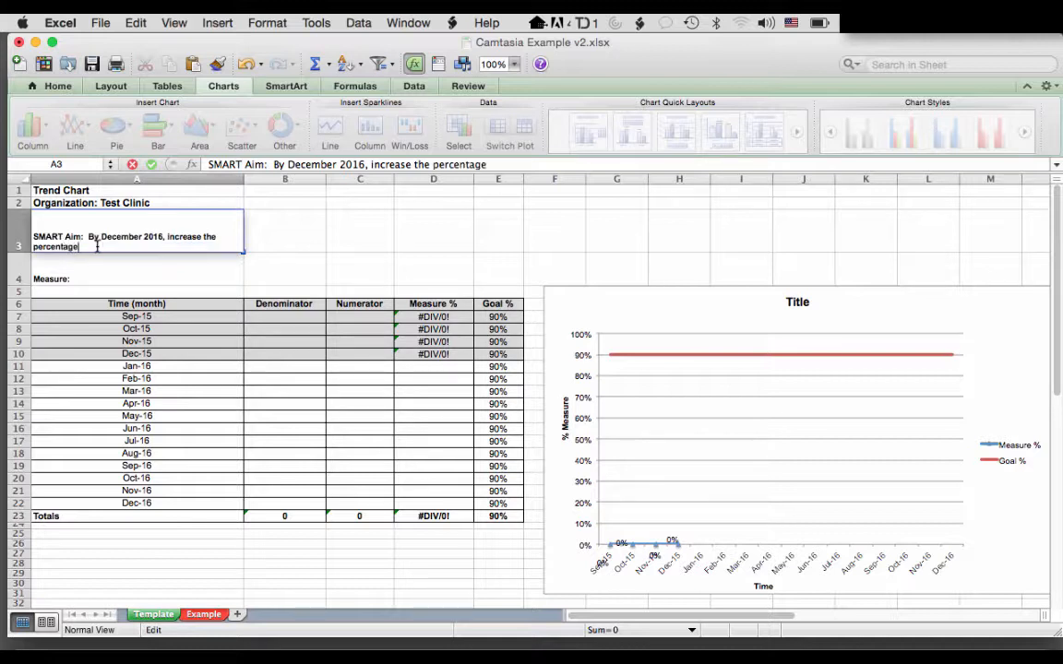
text( of patients who hav)
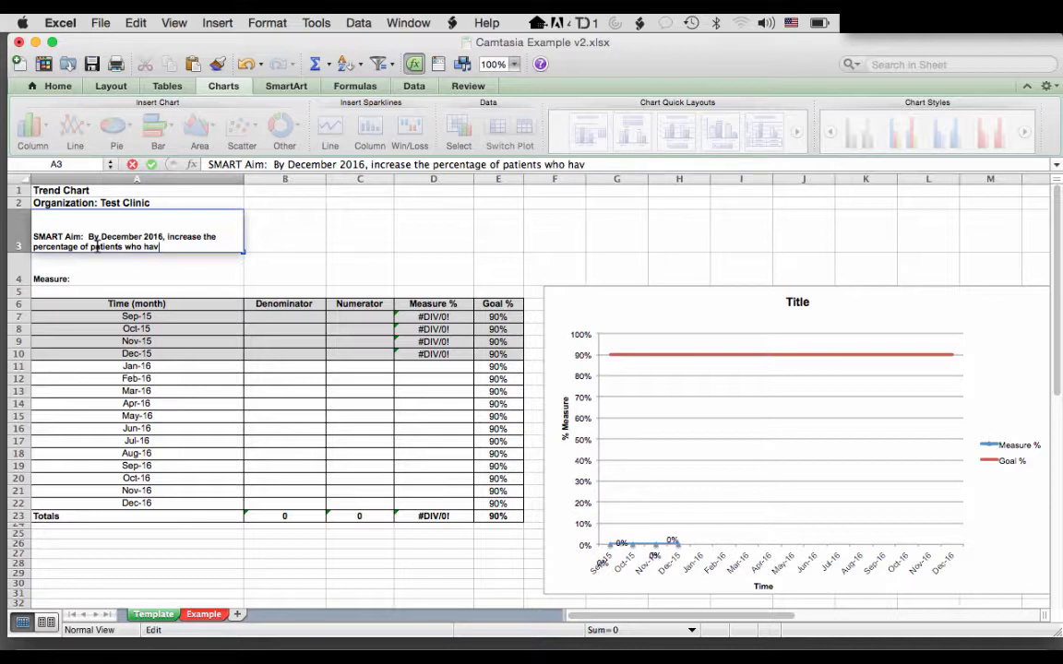
text(e blood pressure )
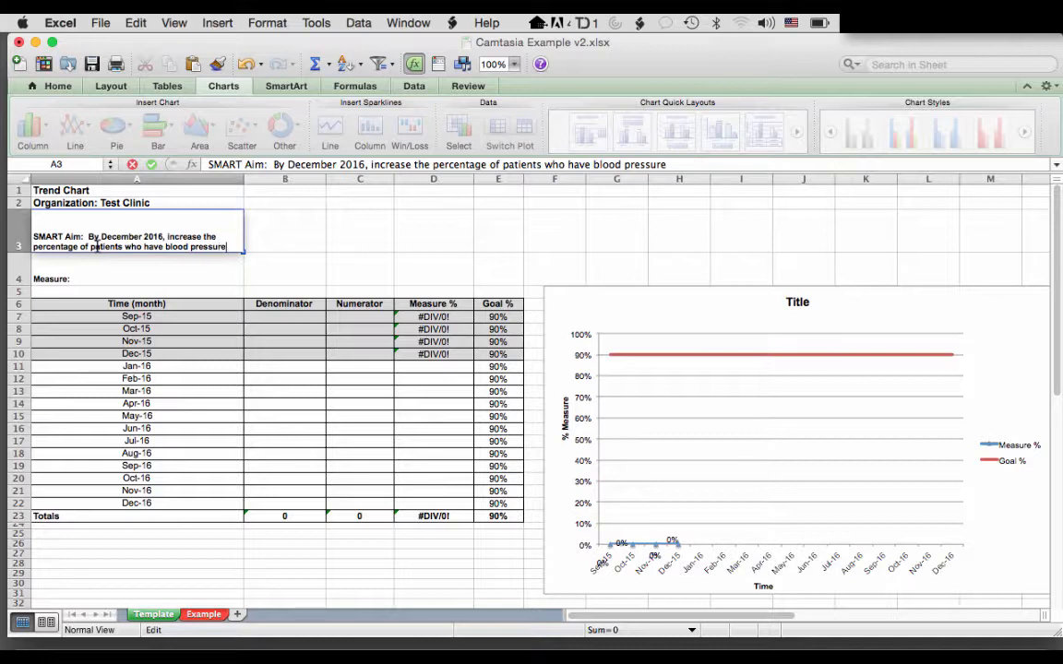
text(docum)
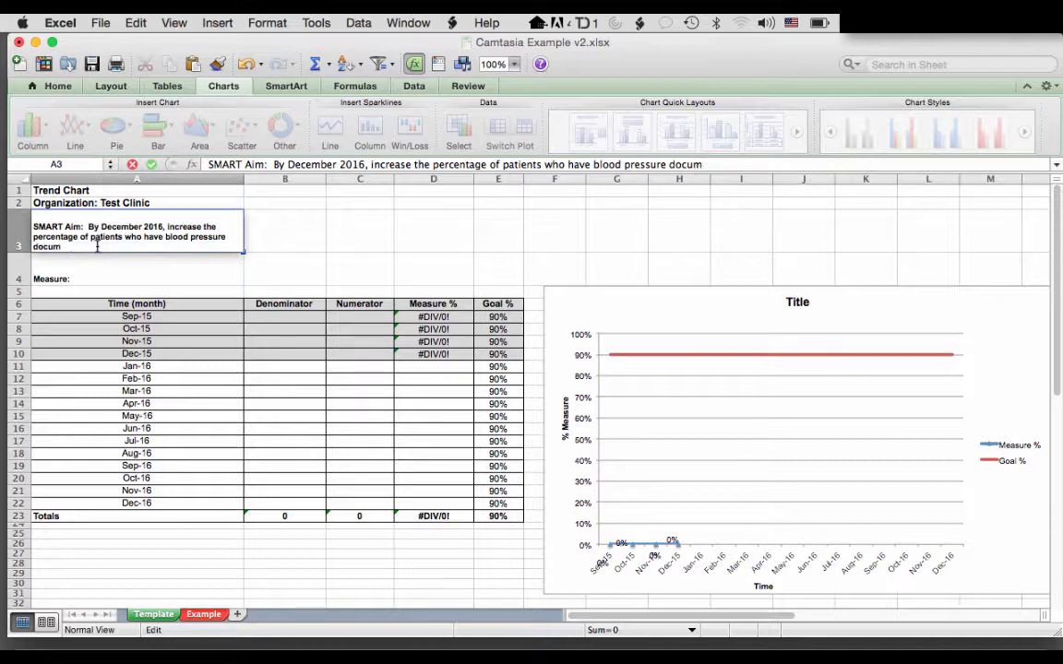
text(entated fro)
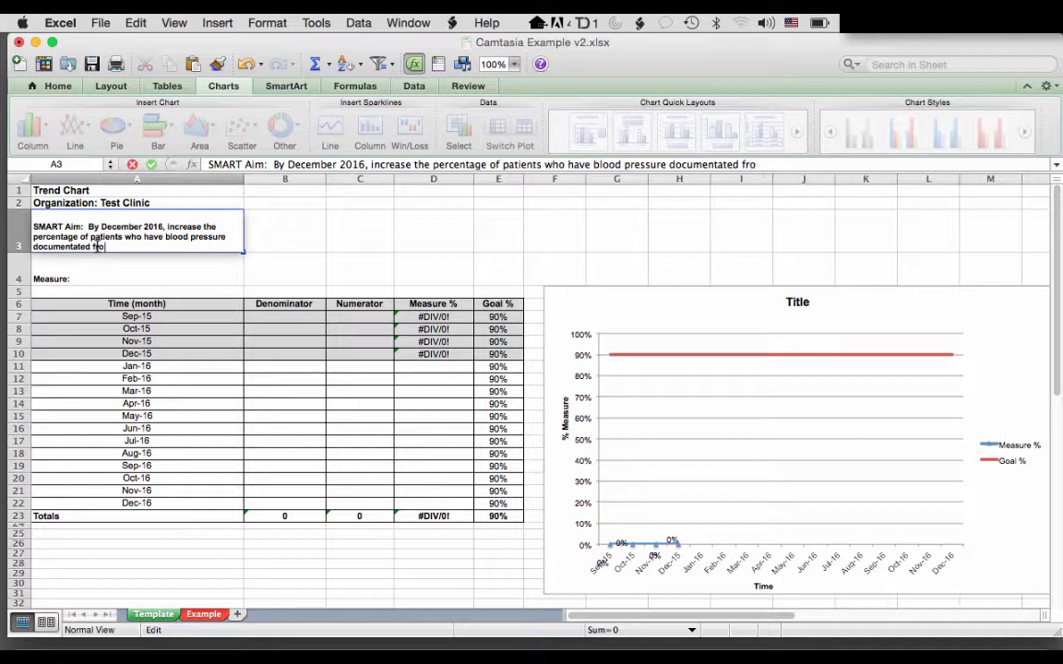
text(m 60% to 90)
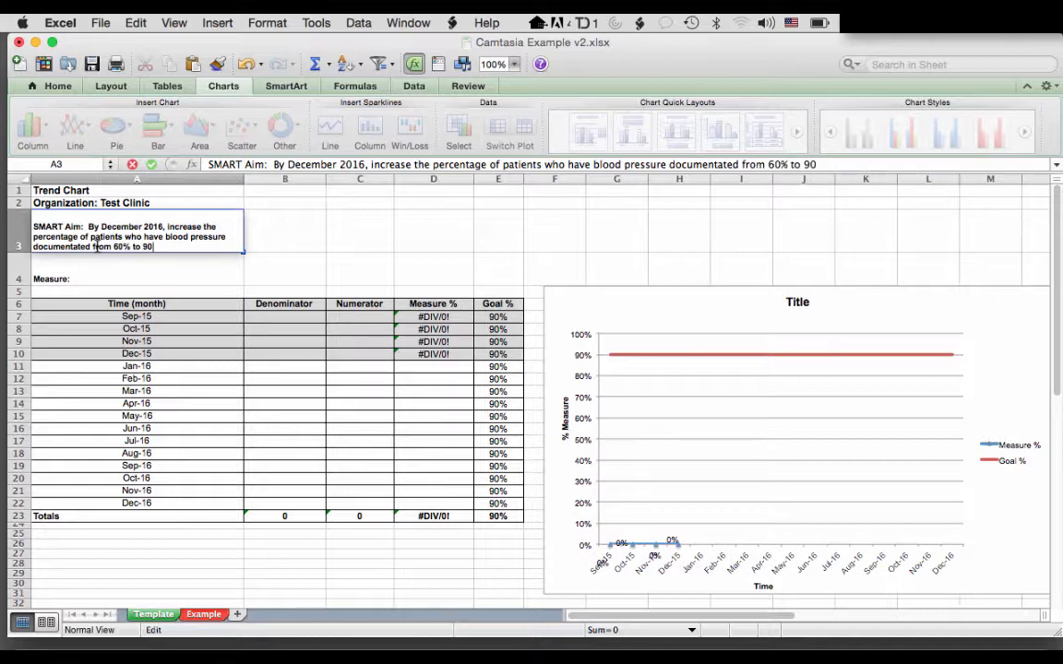
text(%)
Complete the Measure line in A4 with "Percentage of patients who have blood pressure documented"
click(101, 276)
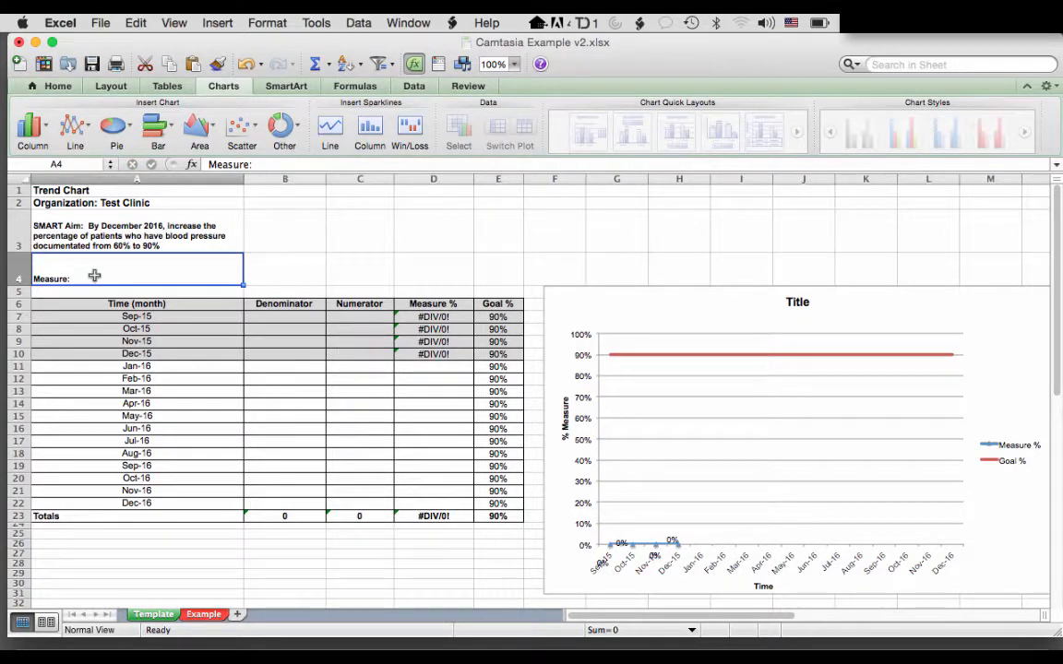
double_click(91, 278)
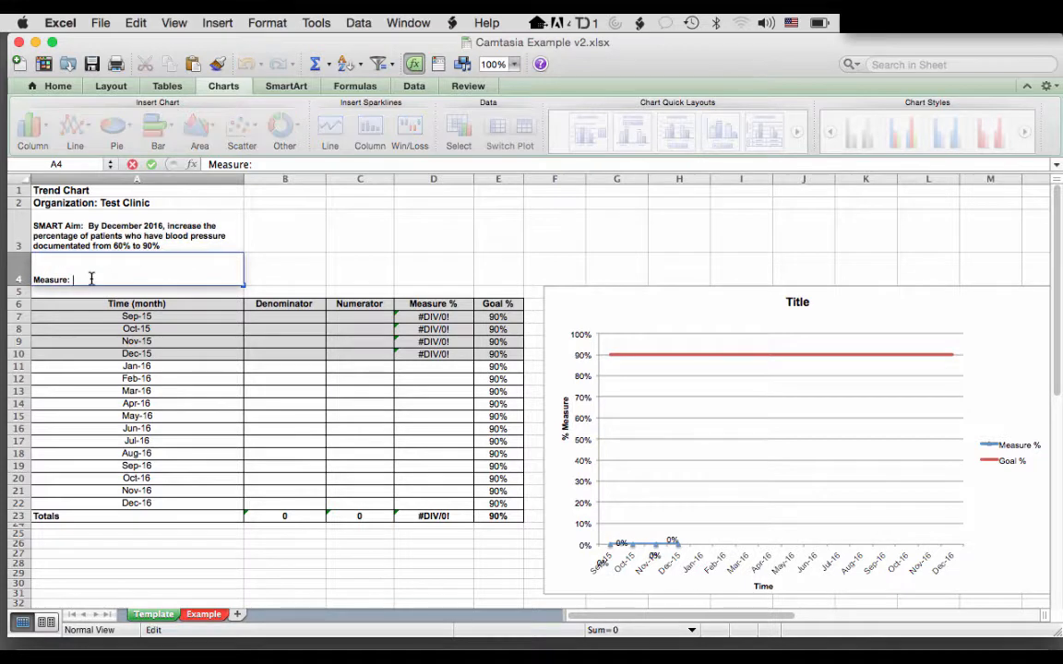
text(Percentage of p)
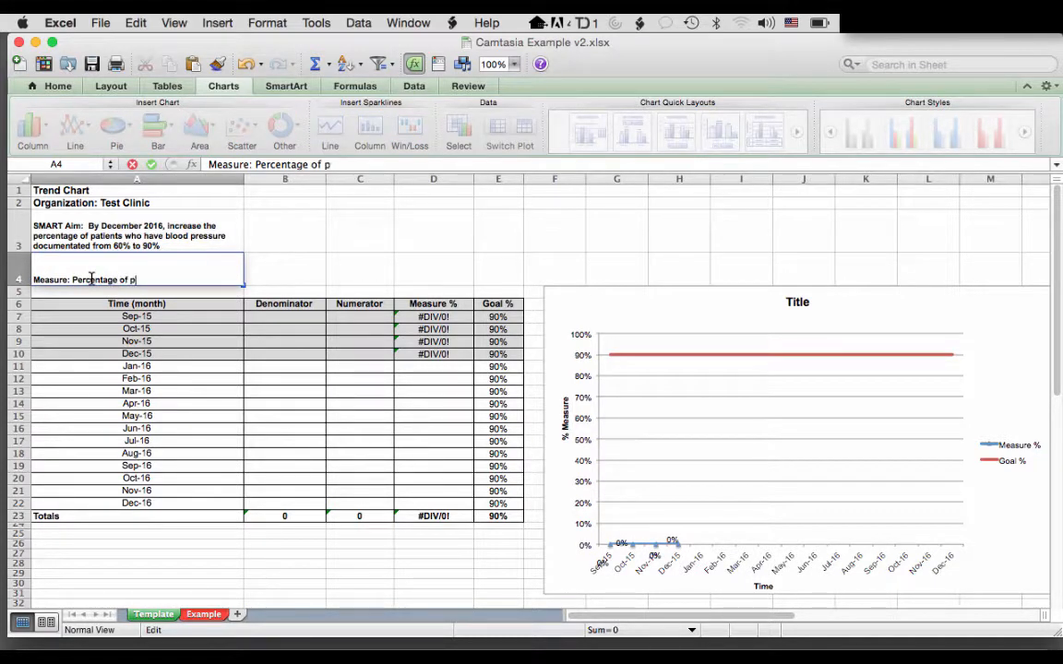
text(atients who have)
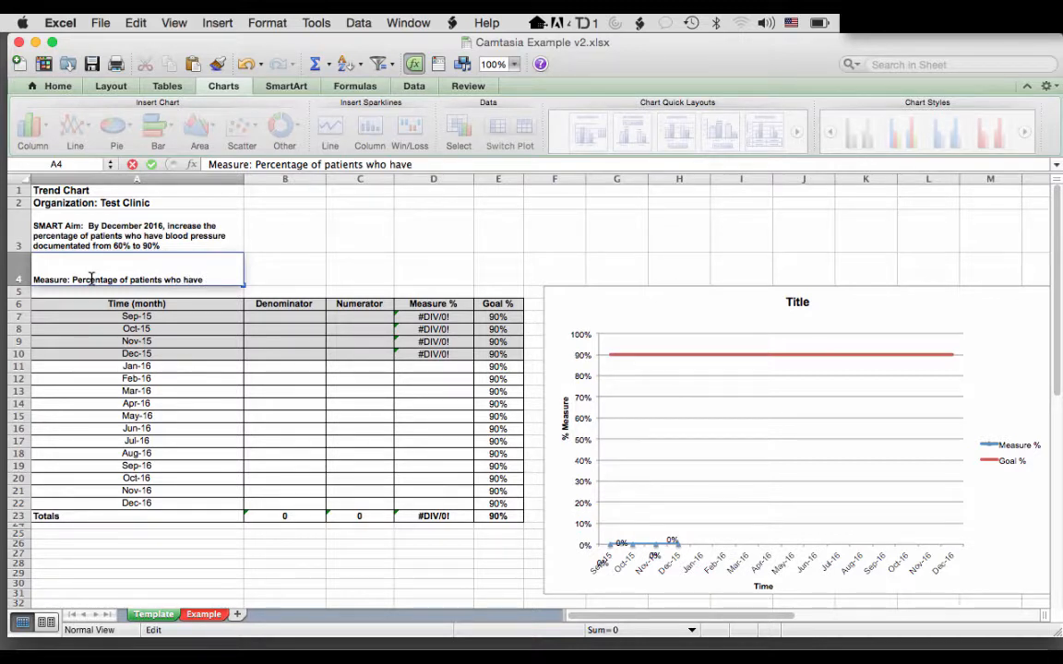
text( blood pressu)
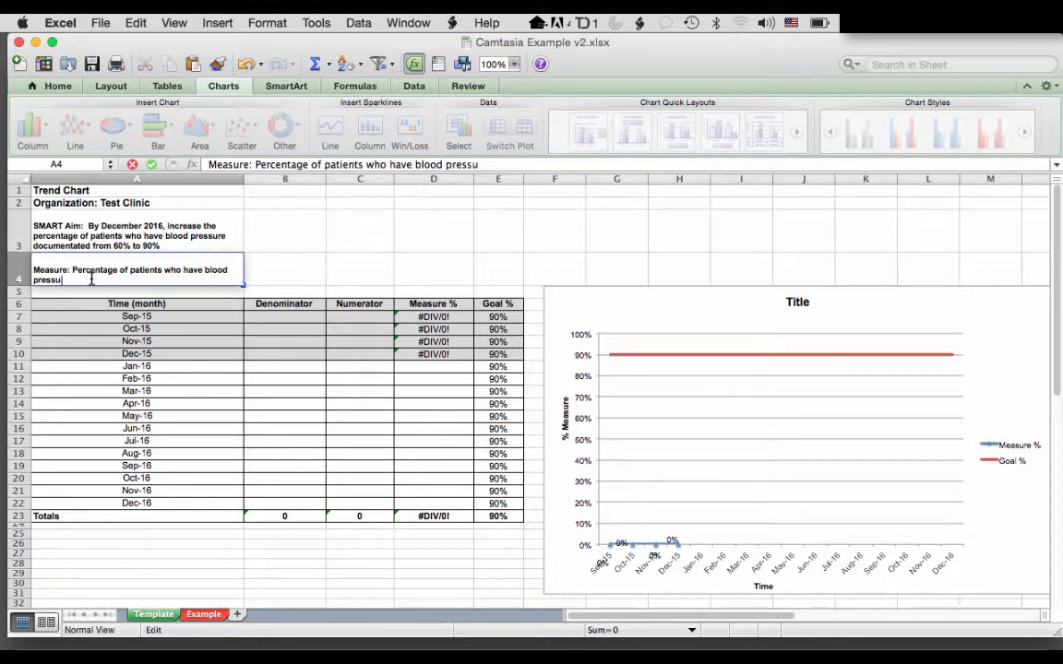
text(re documented)
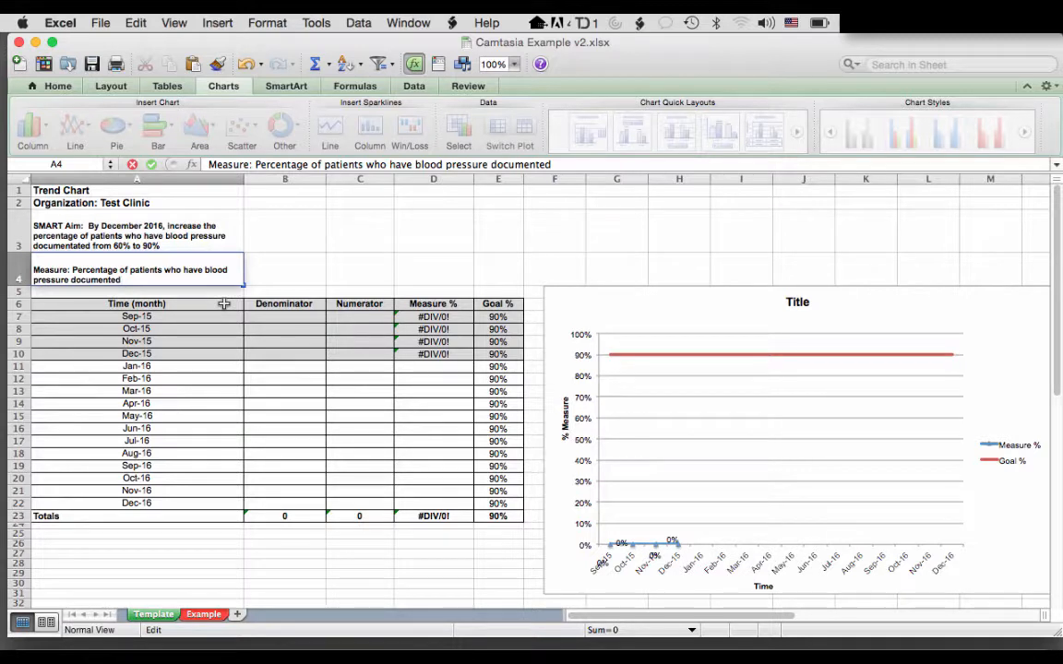
Review the table's Time, Denominator, Numerator, Measure % and Goal % headings, including the whole Goal % column
click(224, 304)
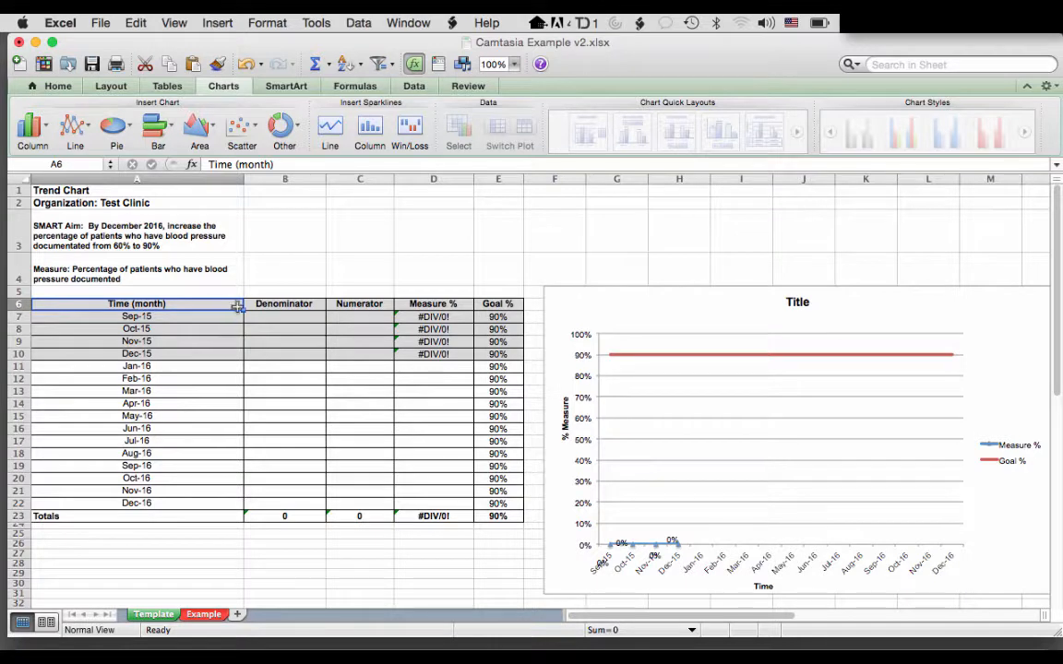
click(318, 303)
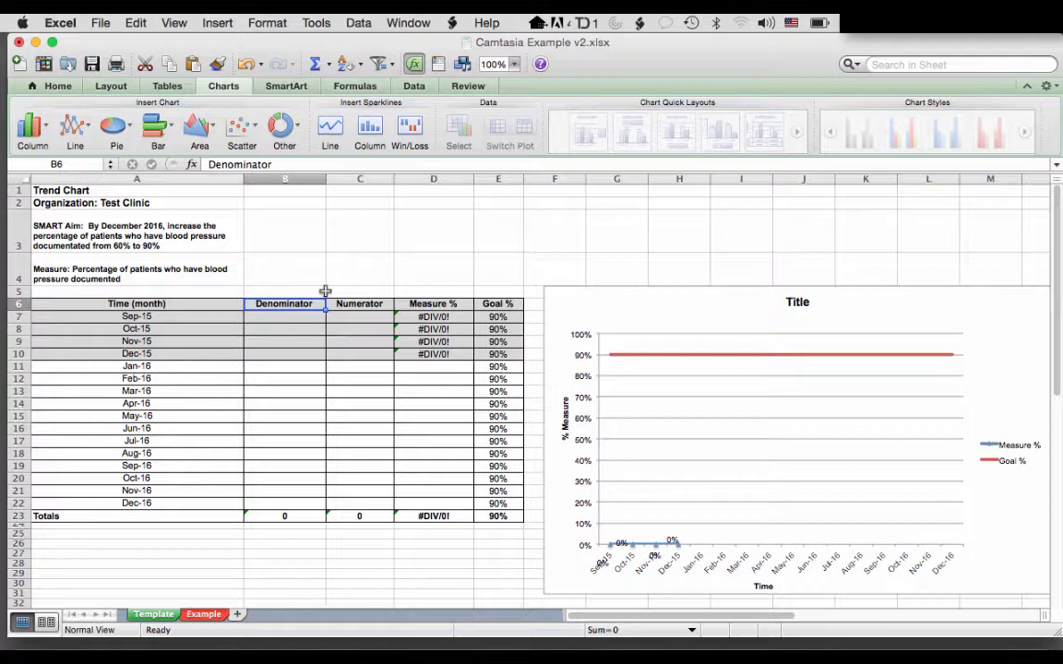
click(383, 304)
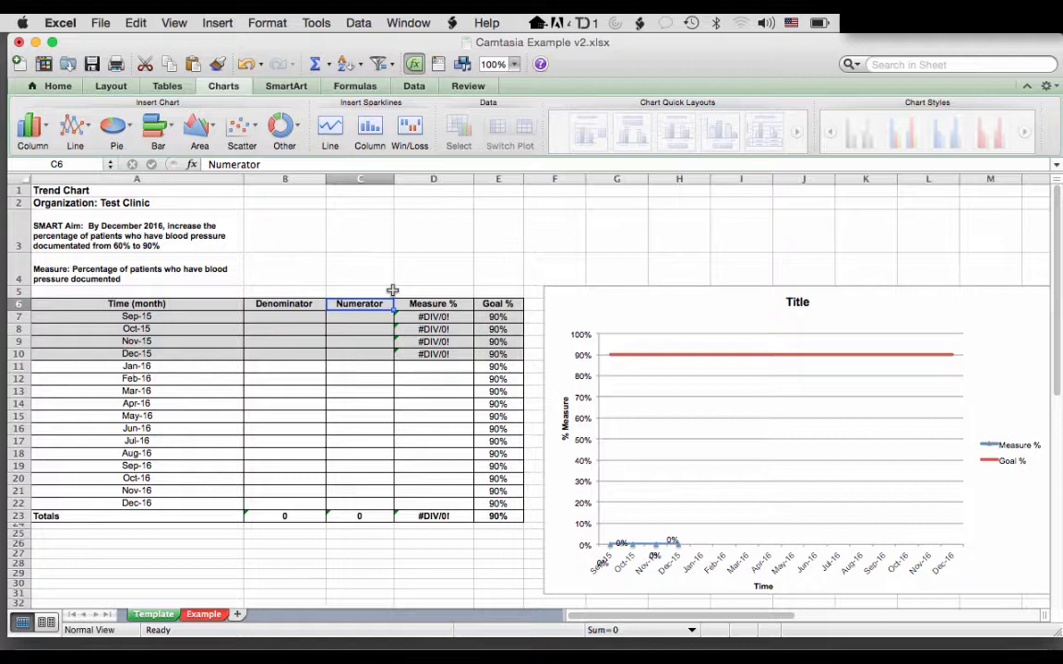
click(468, 303)
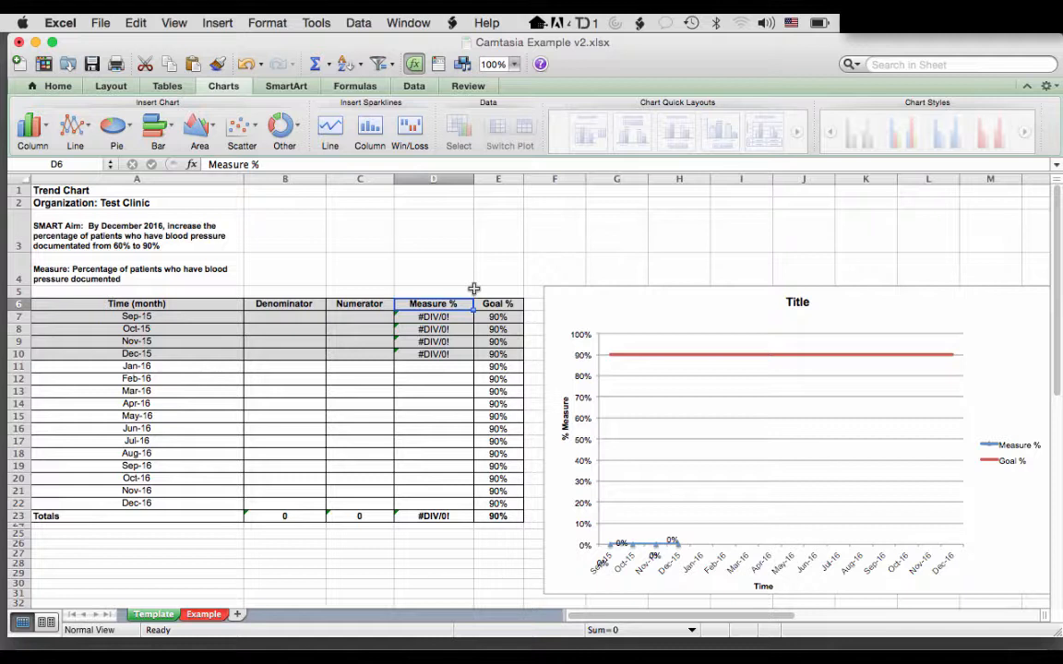
click(518, 306)
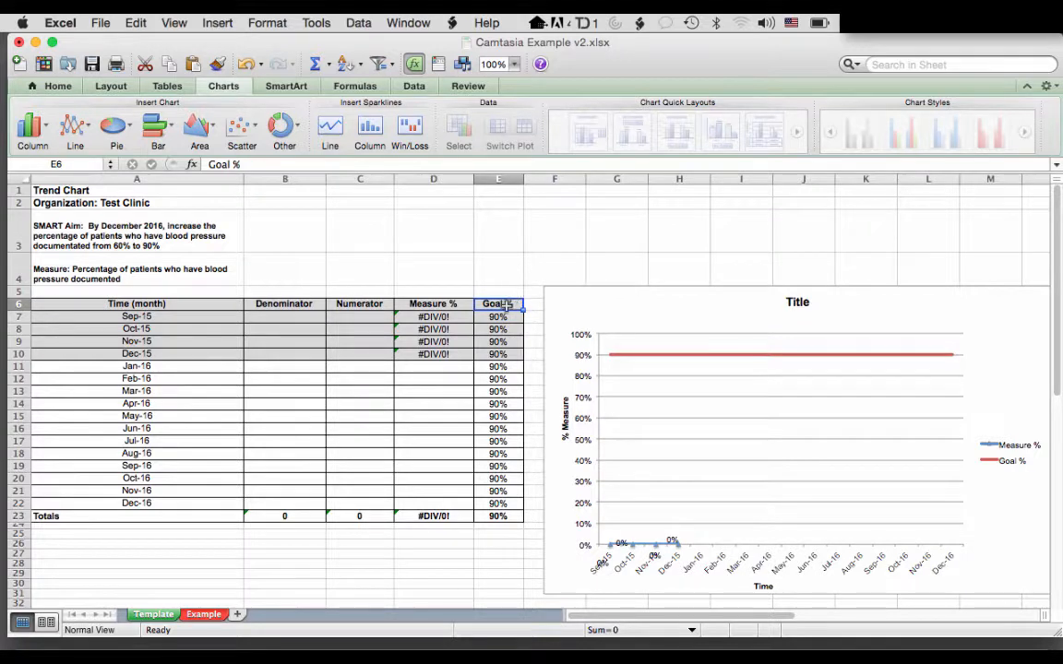
drag(503, 303, 503, 516)
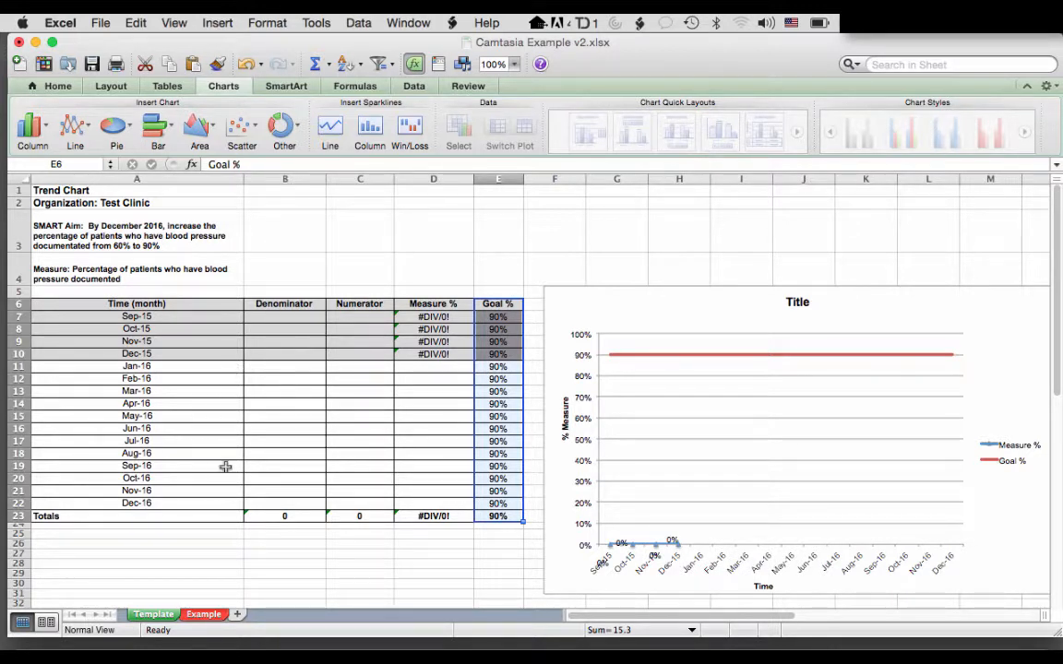
Enter the Sep-15 data with a denominator of 100 and a numerator of 70
click(275, 318)
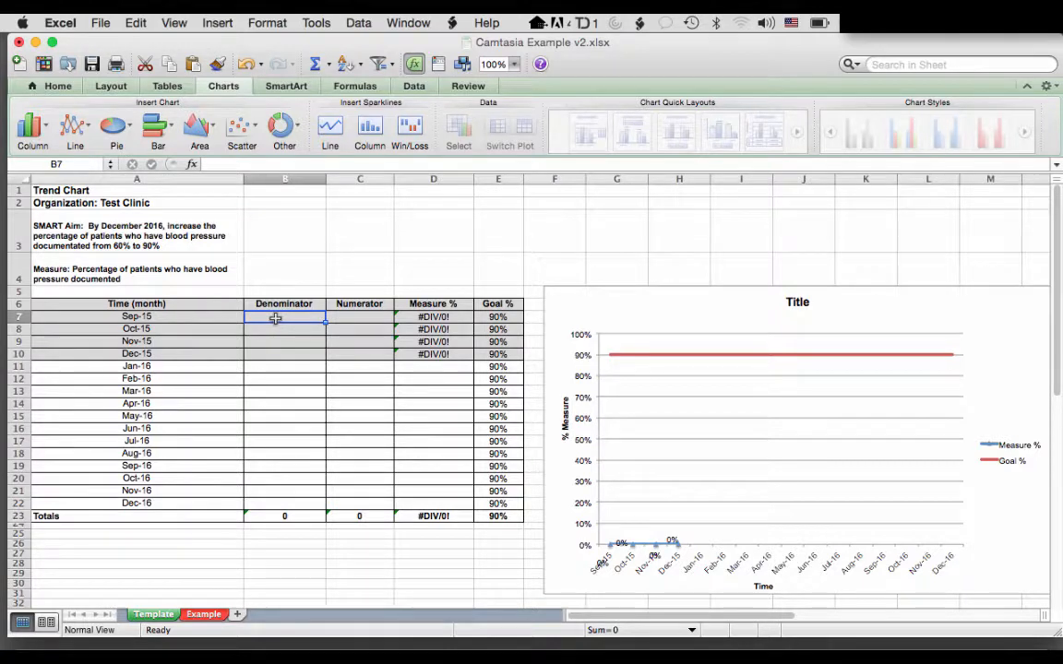
text(100)
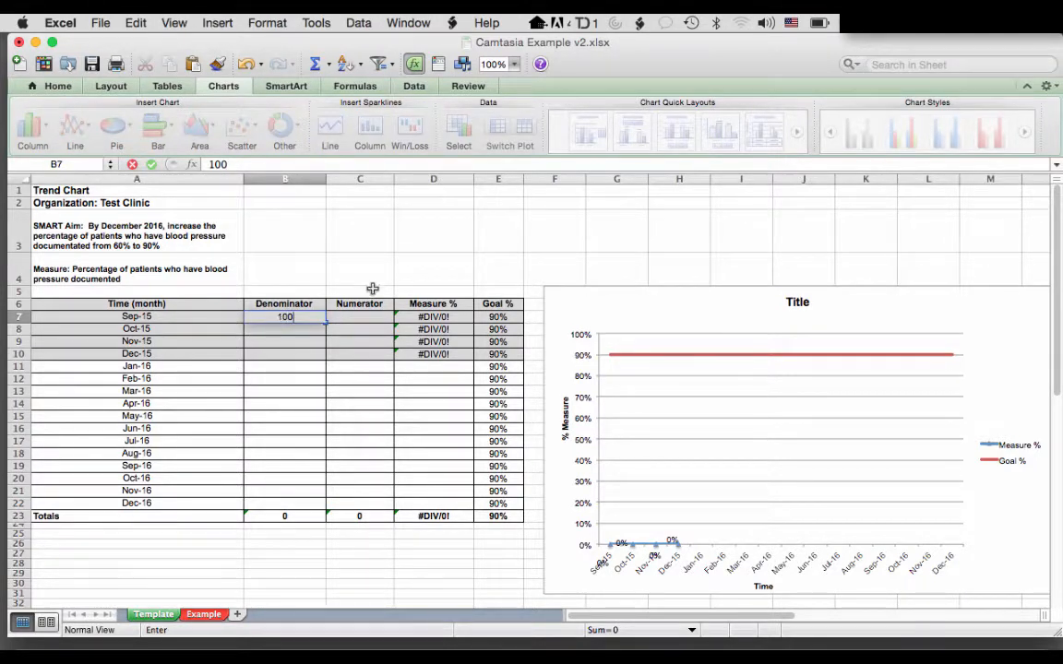
click(367, 317)
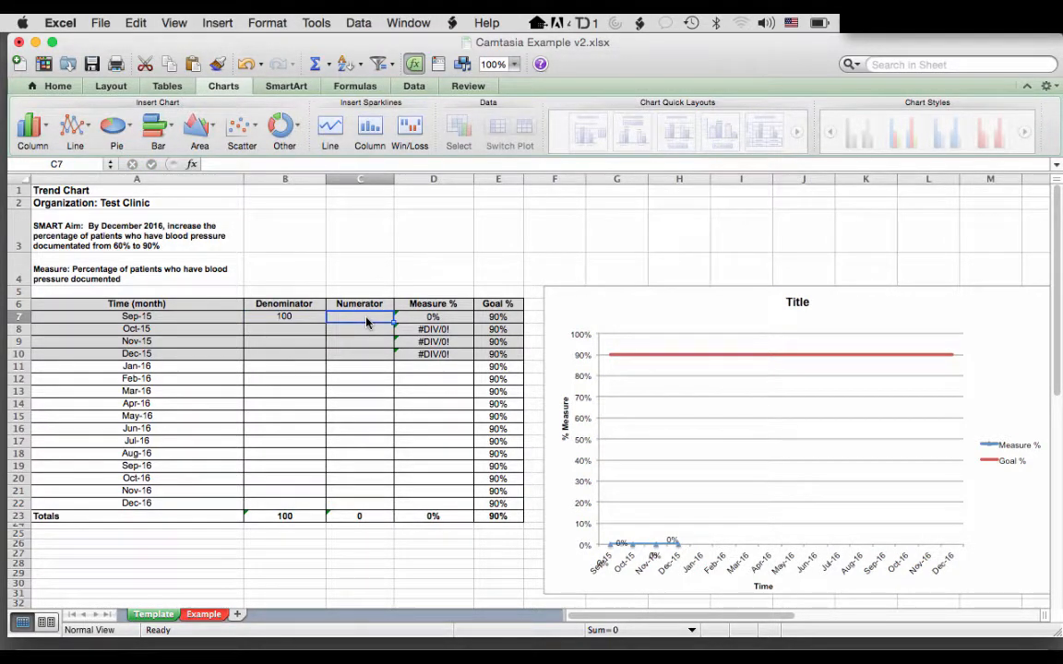
text(70)
Enter the Oct-15 data with a denominator of 100 and a numerator of 80
click(275, 336)
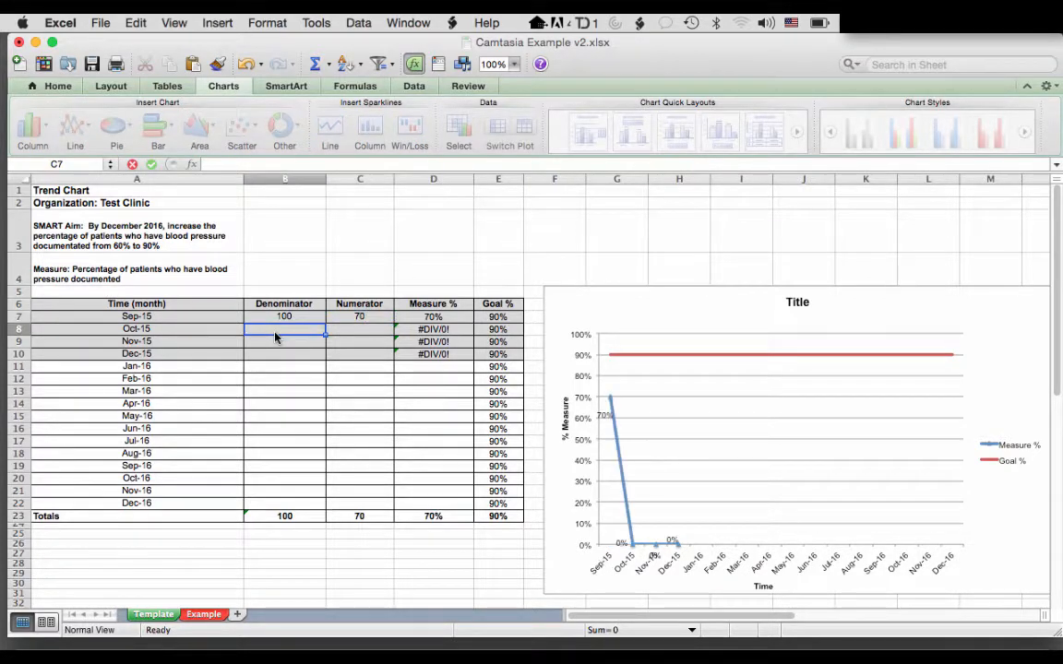
text(100)
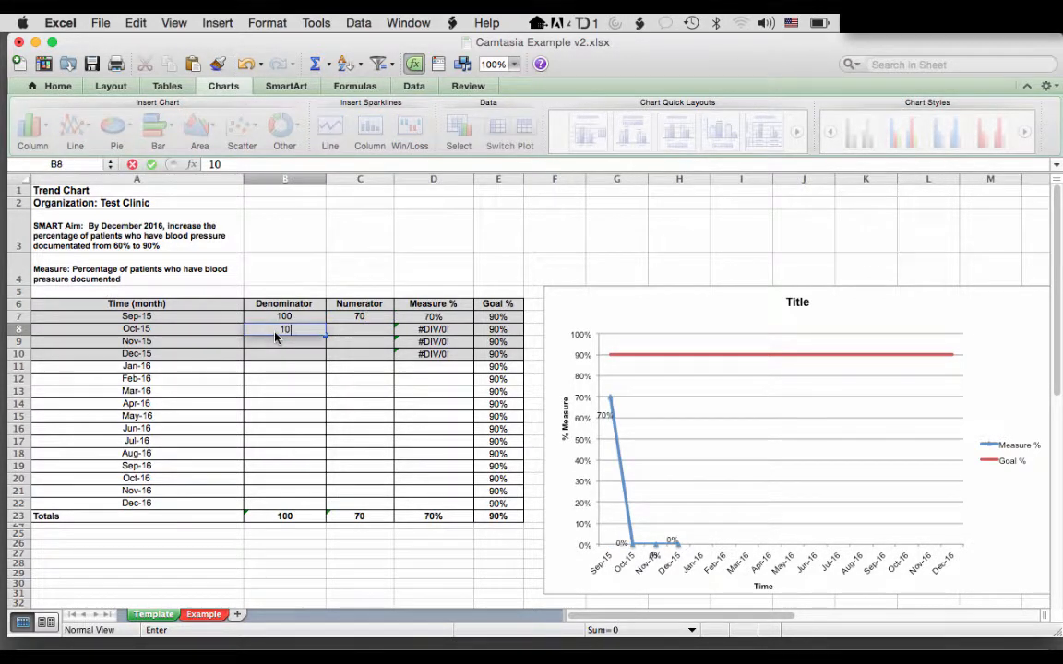
click(353, 332)
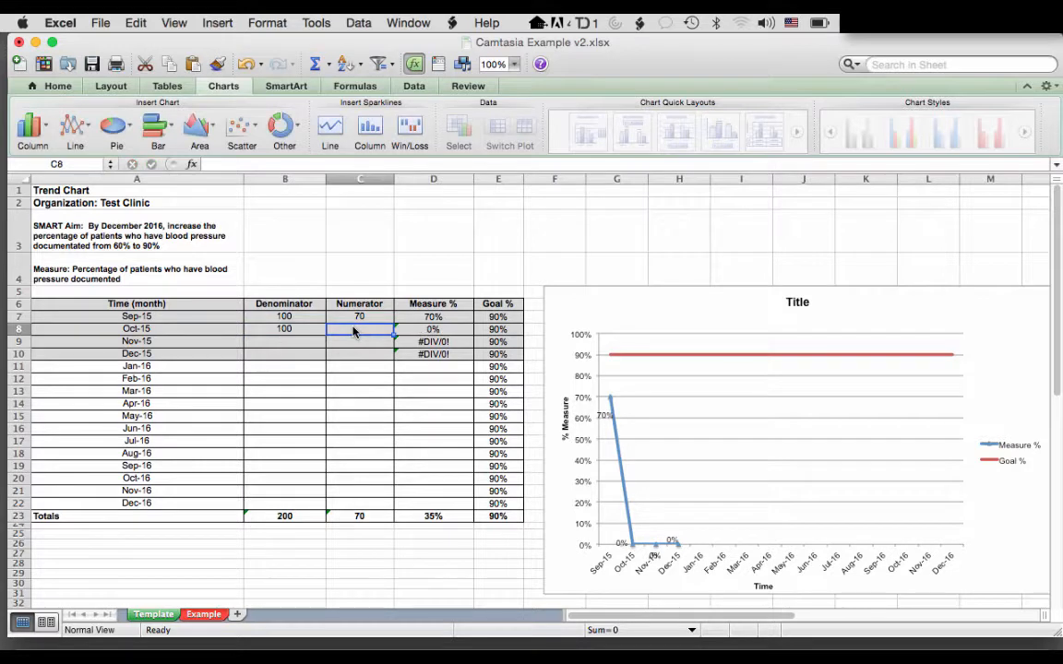
text(70)
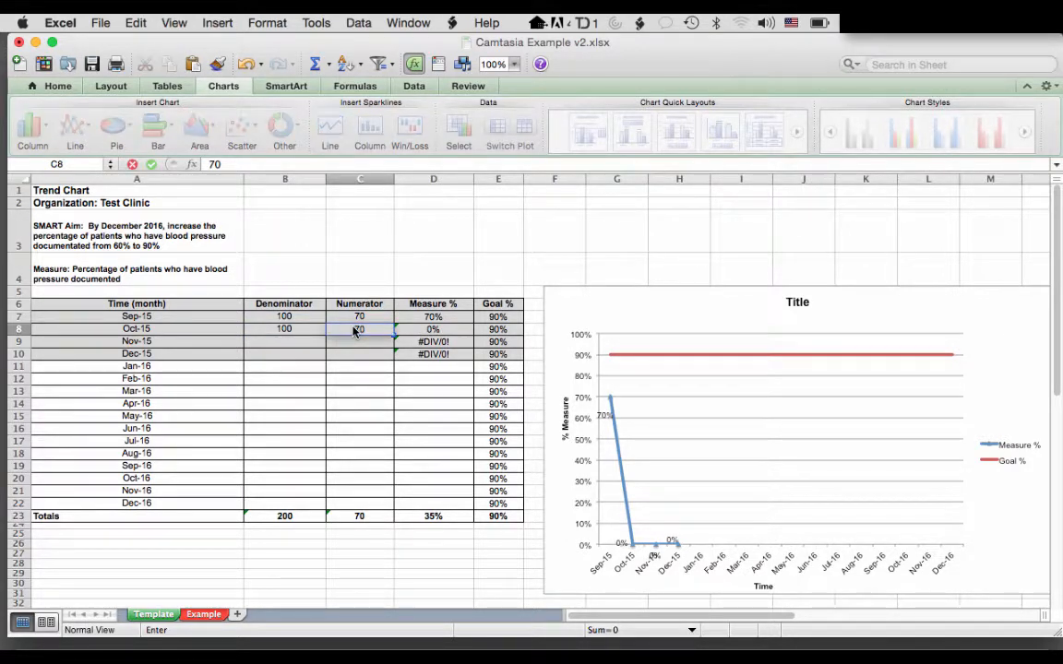
key(BackSpace)
key(BackSpace)
text(80)
Enter the Nov-15 data with a denominator of 90 and a numerator of 40
click(277, 348)
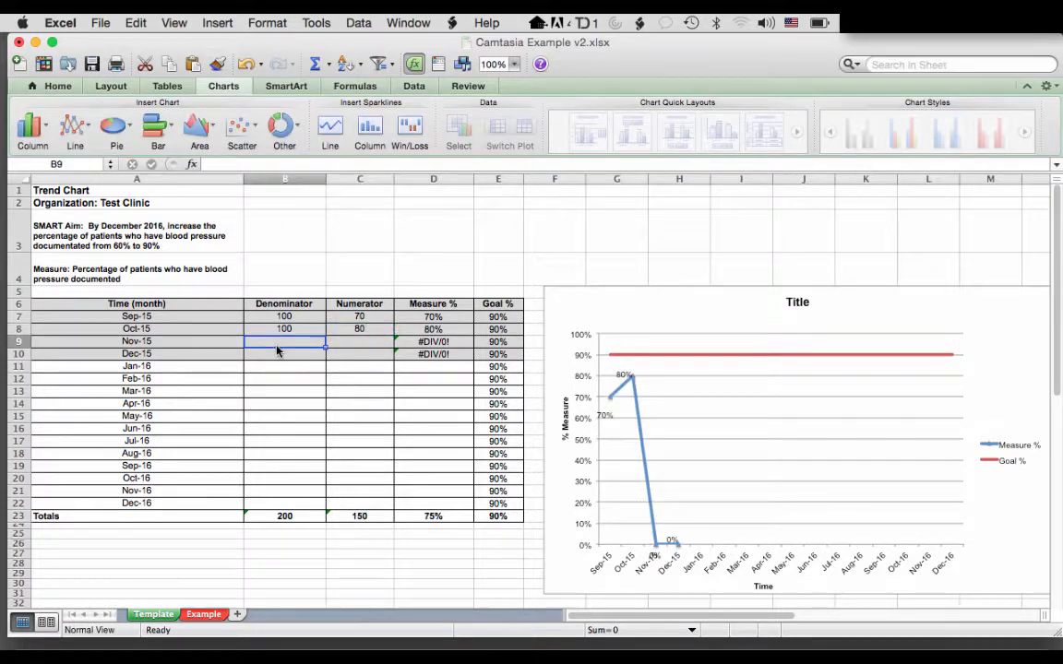
text(90)
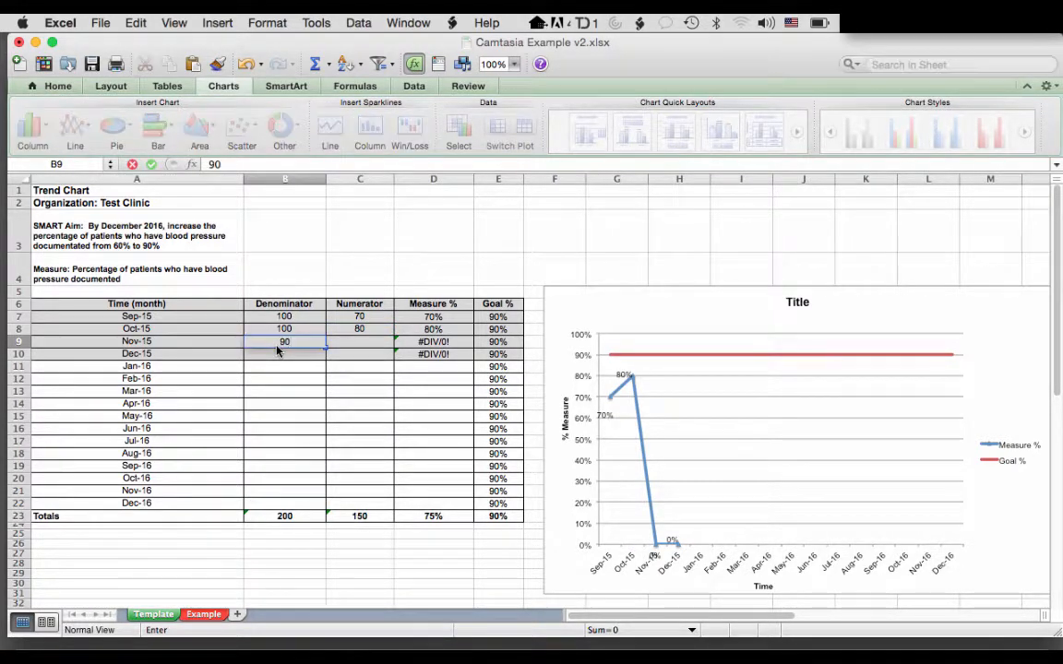
click(360, 344)
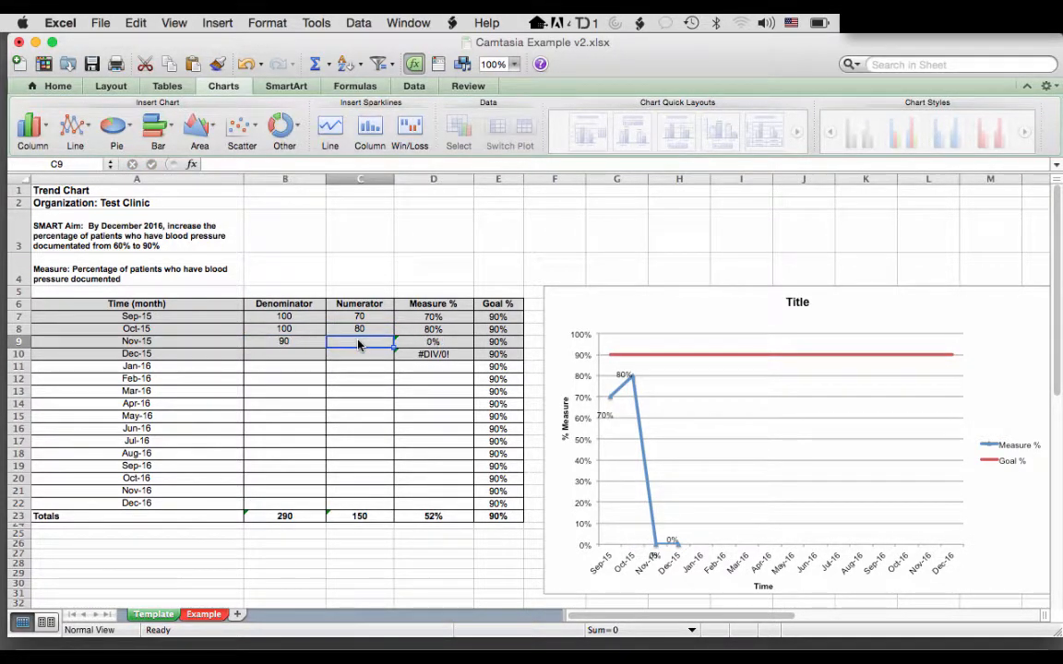
text(40)
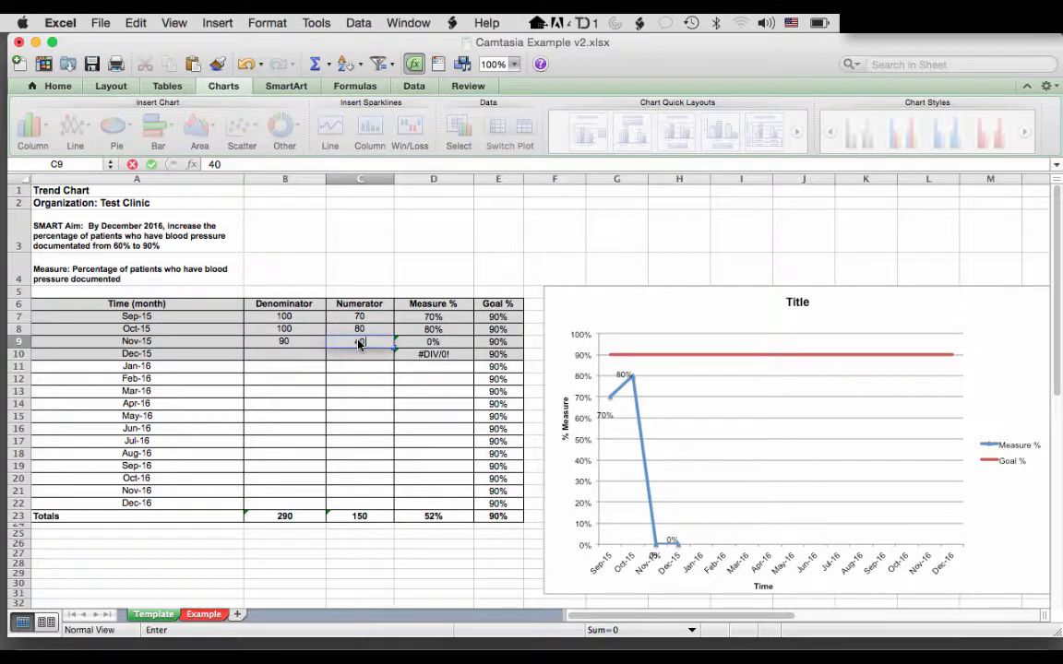
Enter the Dec-15 data with a denominator of 100 and a numerator of 60, and select the Totals row to review it
click(287, 356)
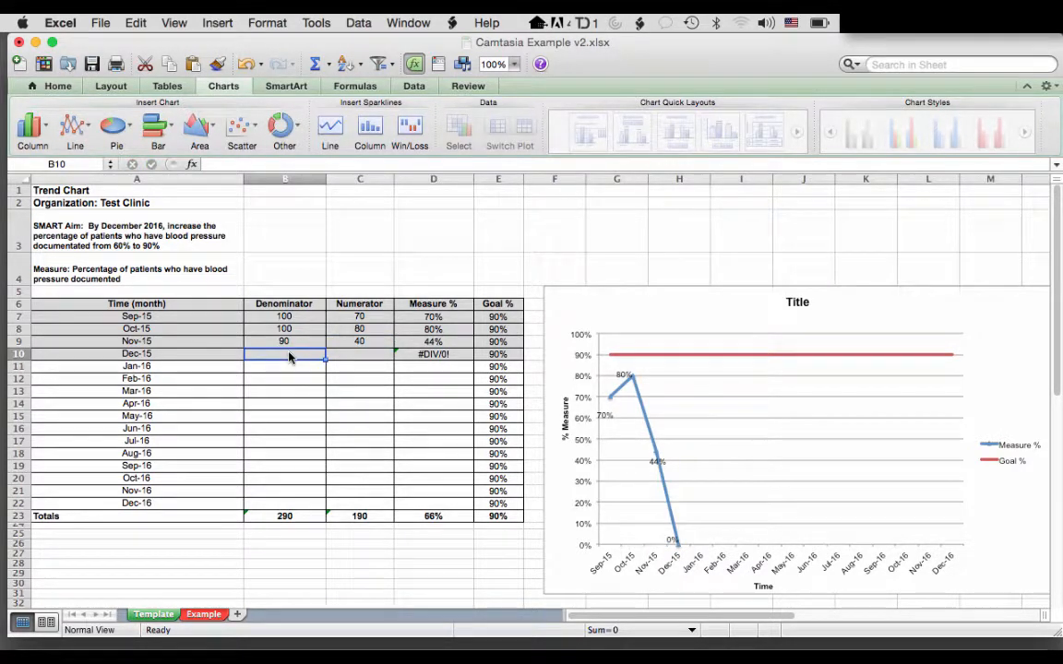
text(100)
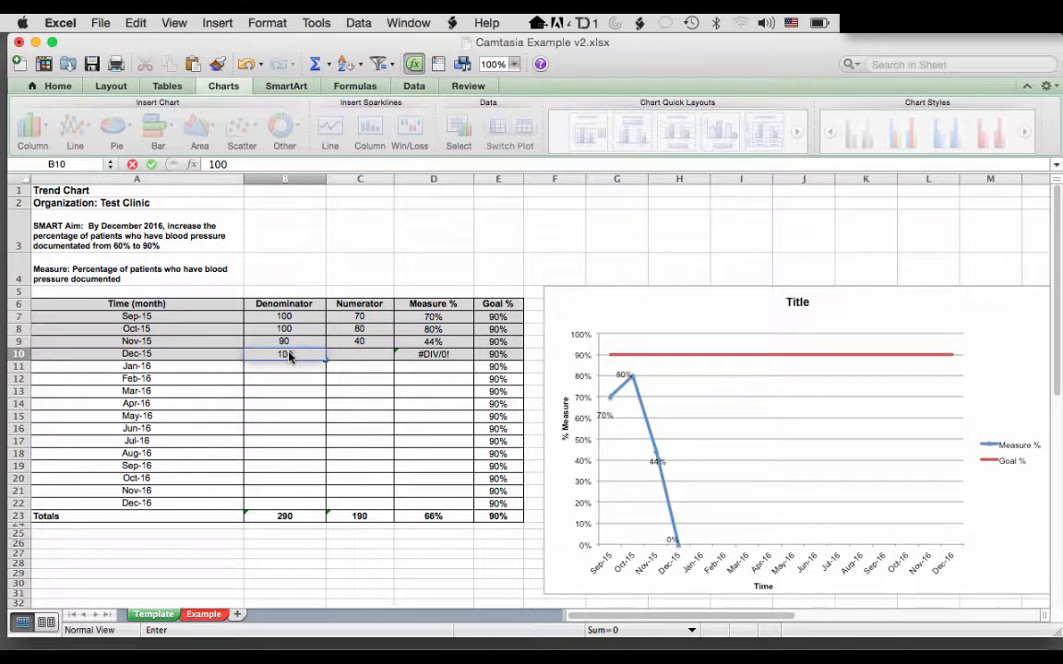
click(358, 360)
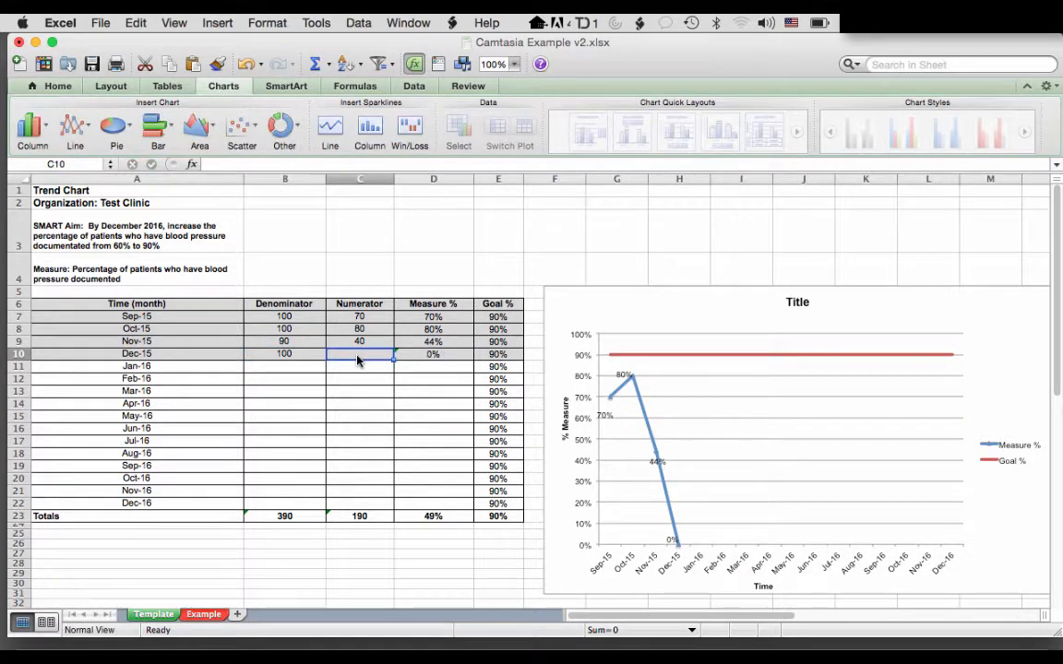
text(60)
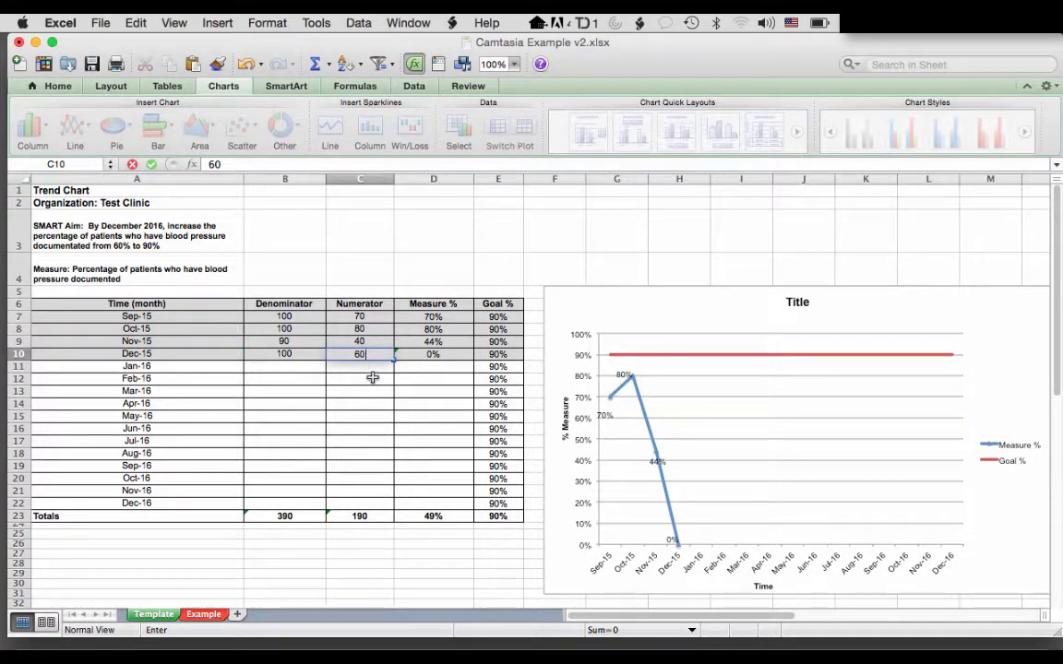
click(470, 358)
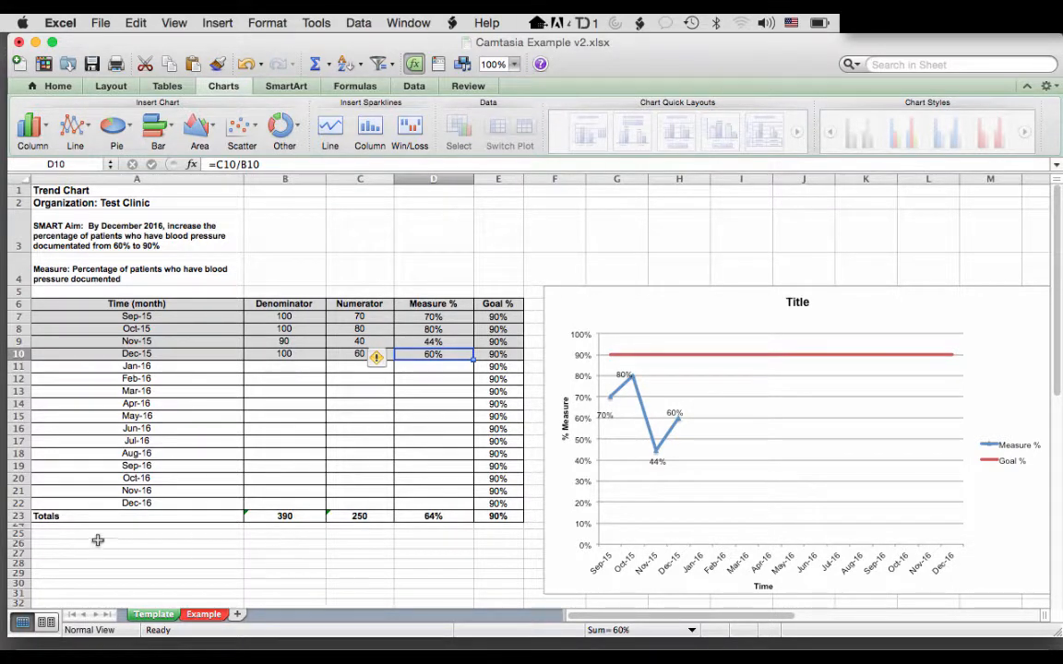
drag(54, 518, 518, 520)
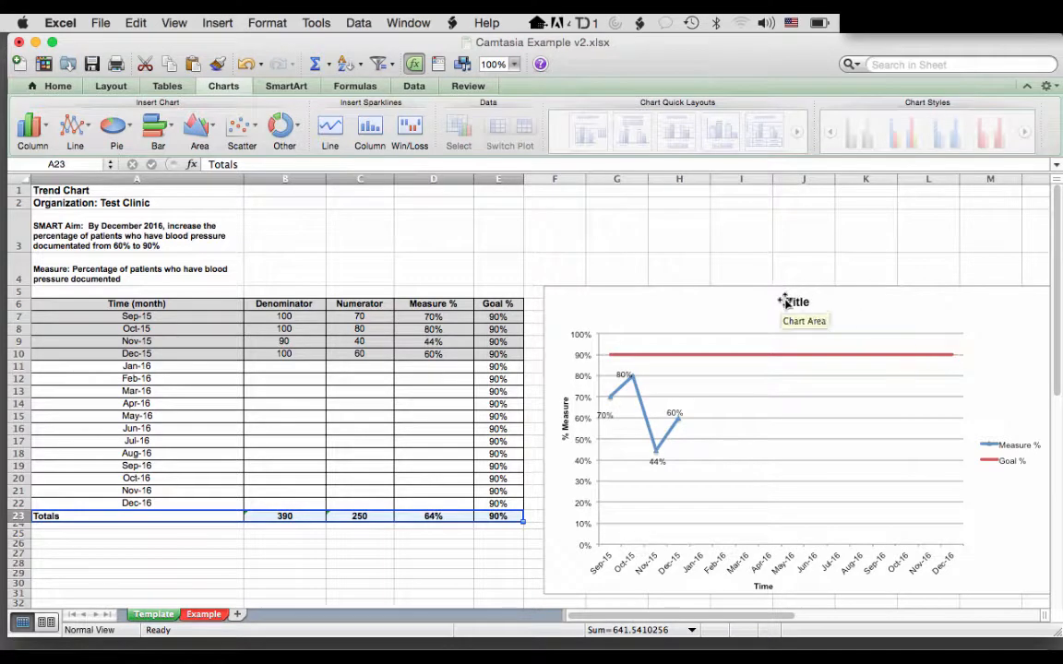
Replace the chart title with A3's aim text, "By December 2016, increase the percentage of patients who have blood pressure documentated from 60% to 90%"
click(858, 313)
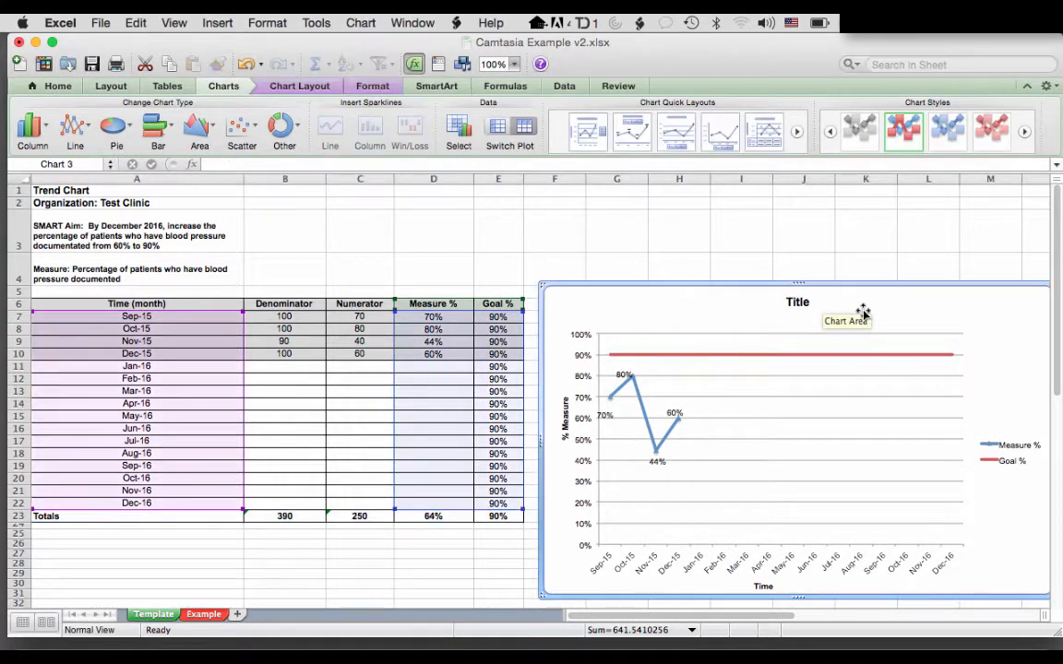
click(798, 302)
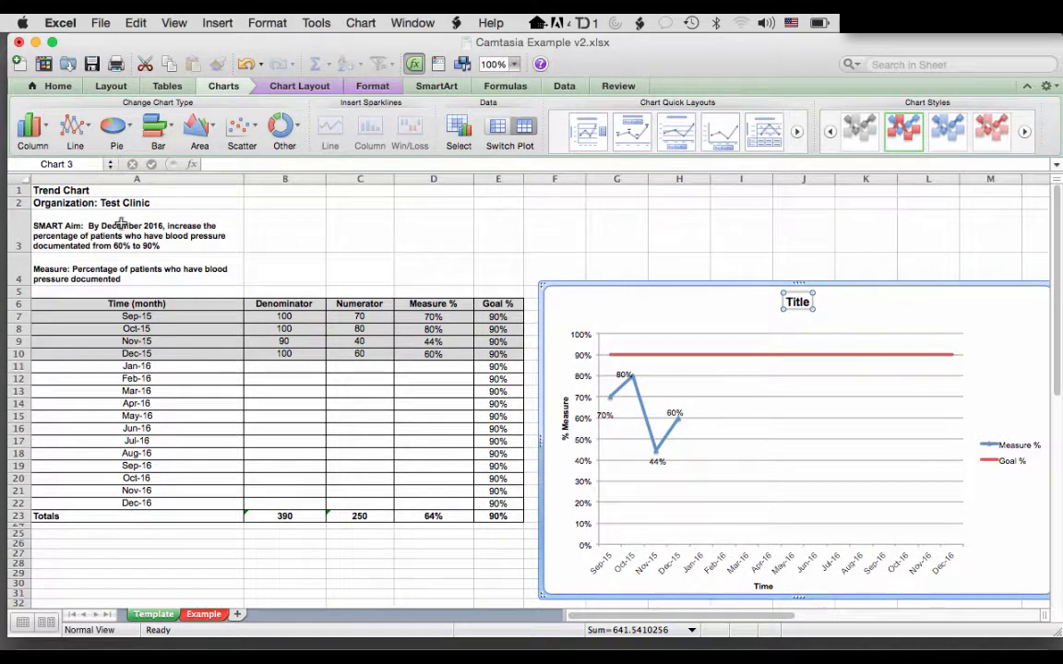
click(92, 227)
double_click(92, 227)
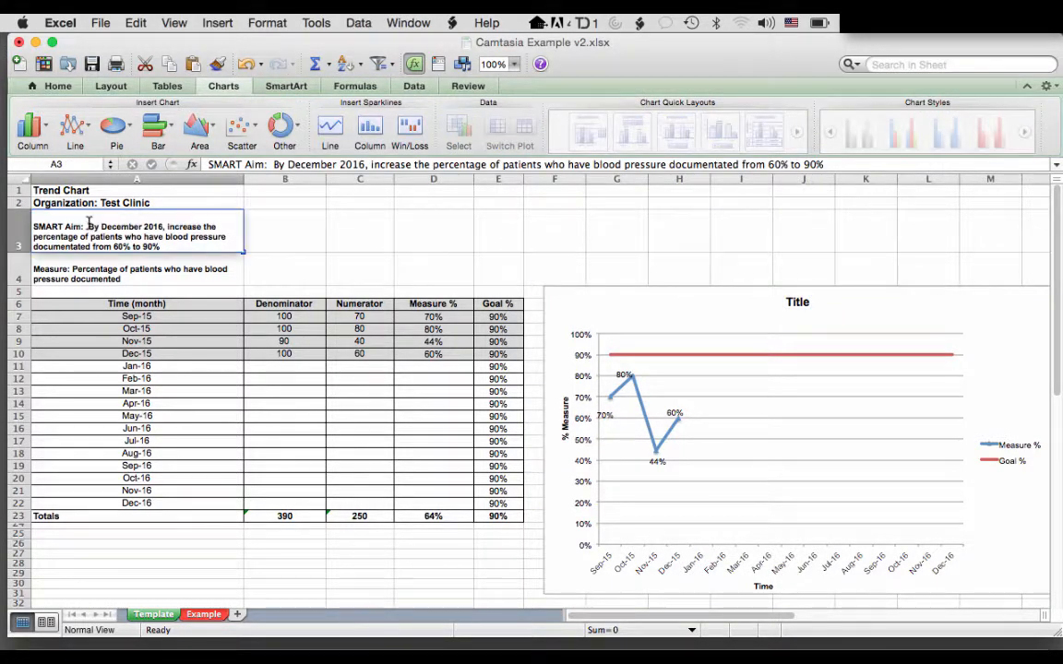
drag(89, 226, 178, 245)
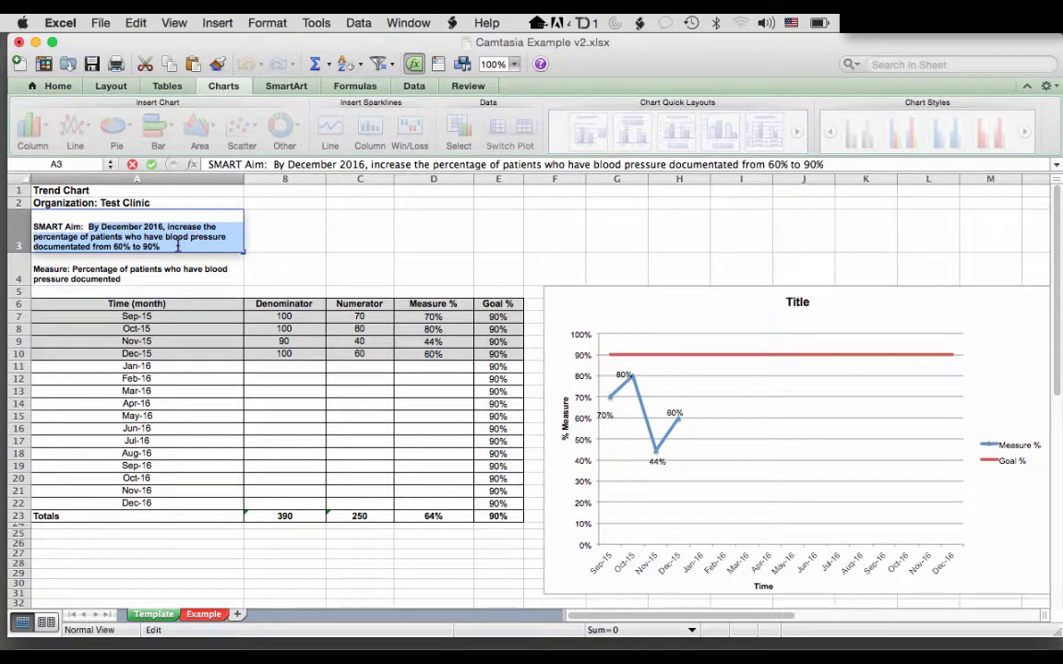
click(797, 302)
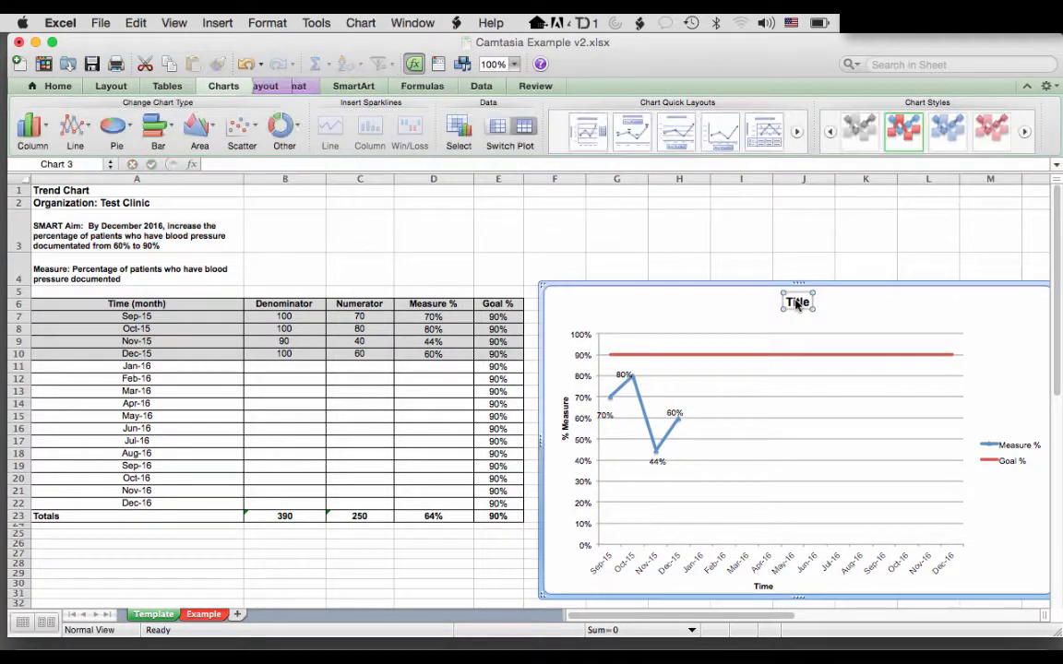
double_click(796, 303)
click(495, 422)
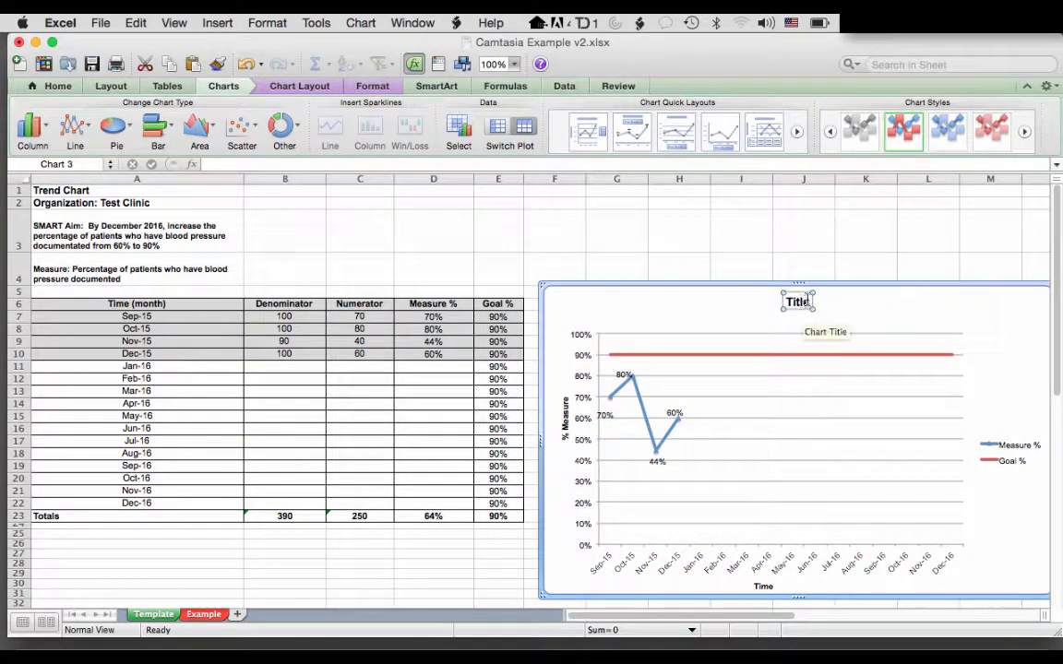
drag(808, 301, 787, 303)
text(By December 2016, increase the percentage of patients who have blood pressure documented from 60% to 90%)
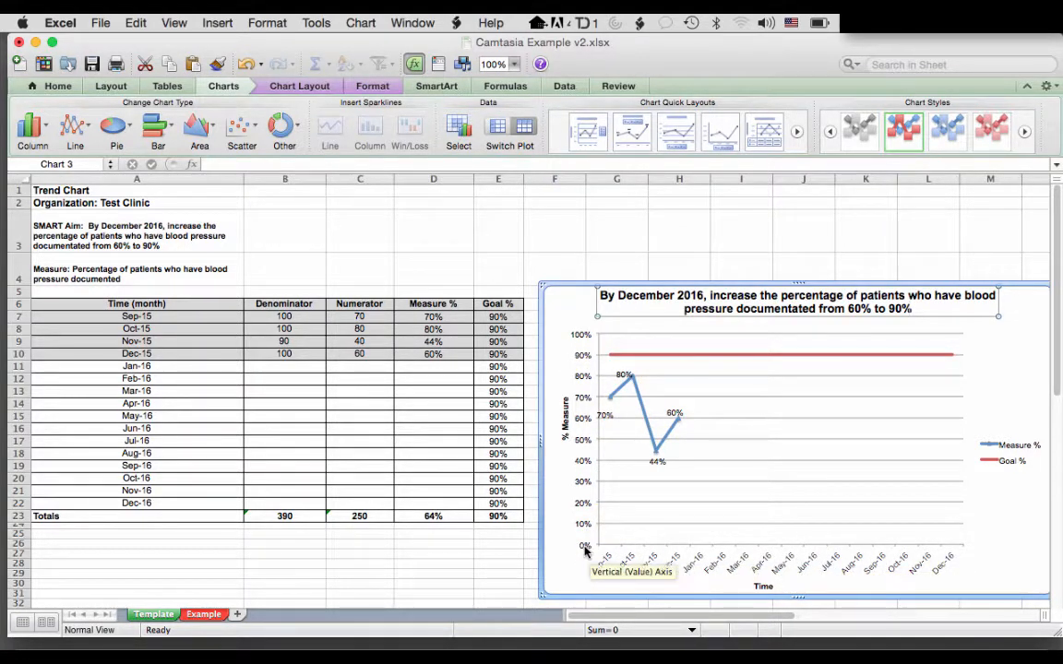
Review the chart's vertical axis title, horizontal axis title and legend
click(562, 446)
click(564, 427)
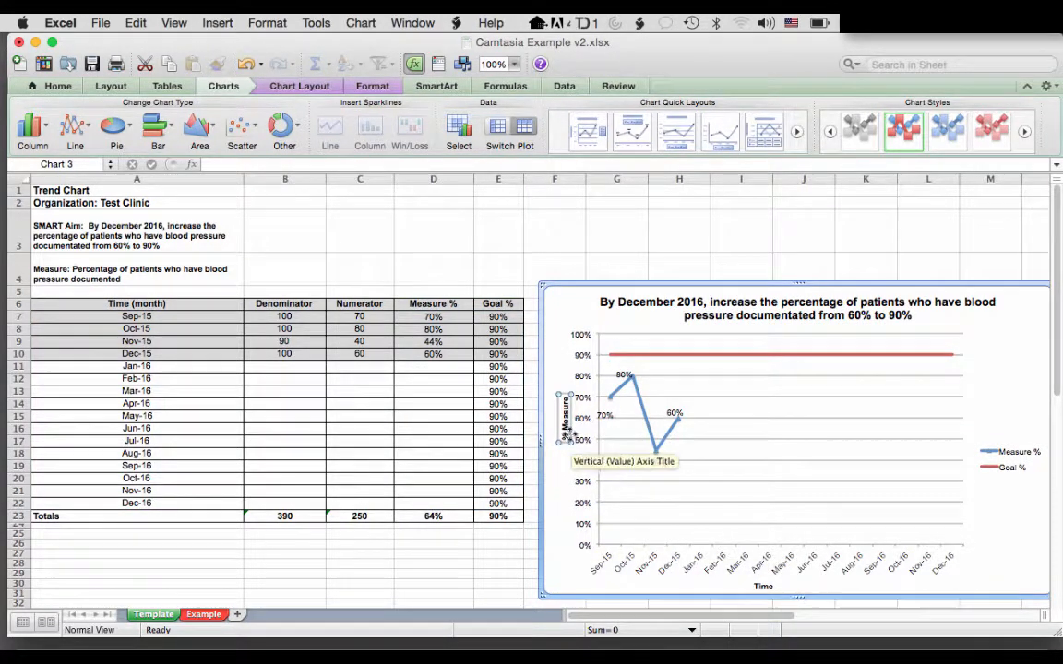
click(764, 587)
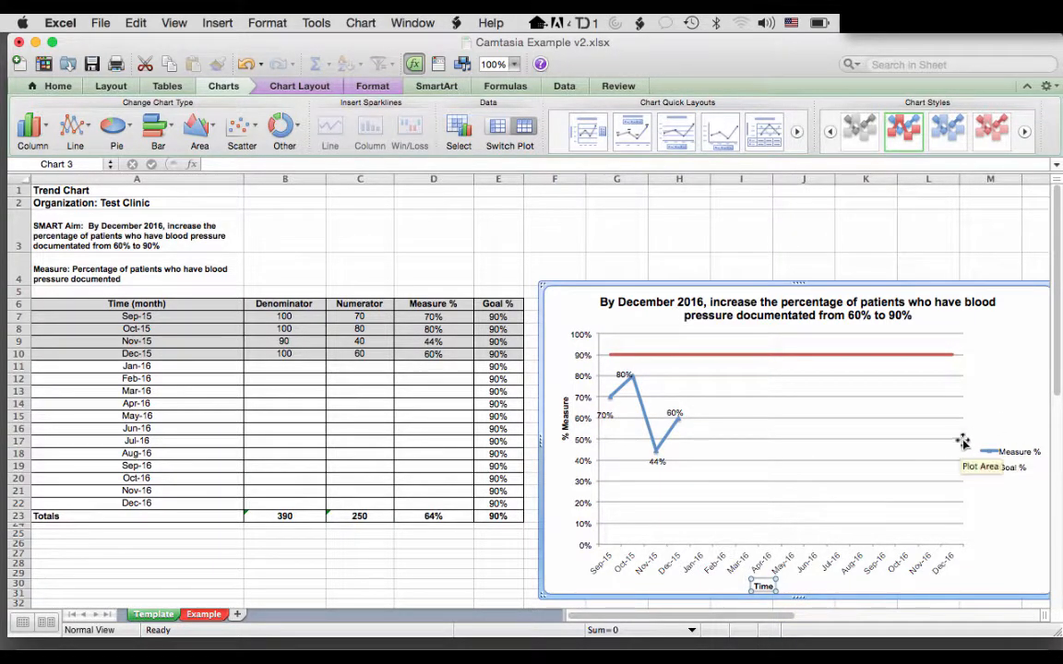
click(1015, 451)
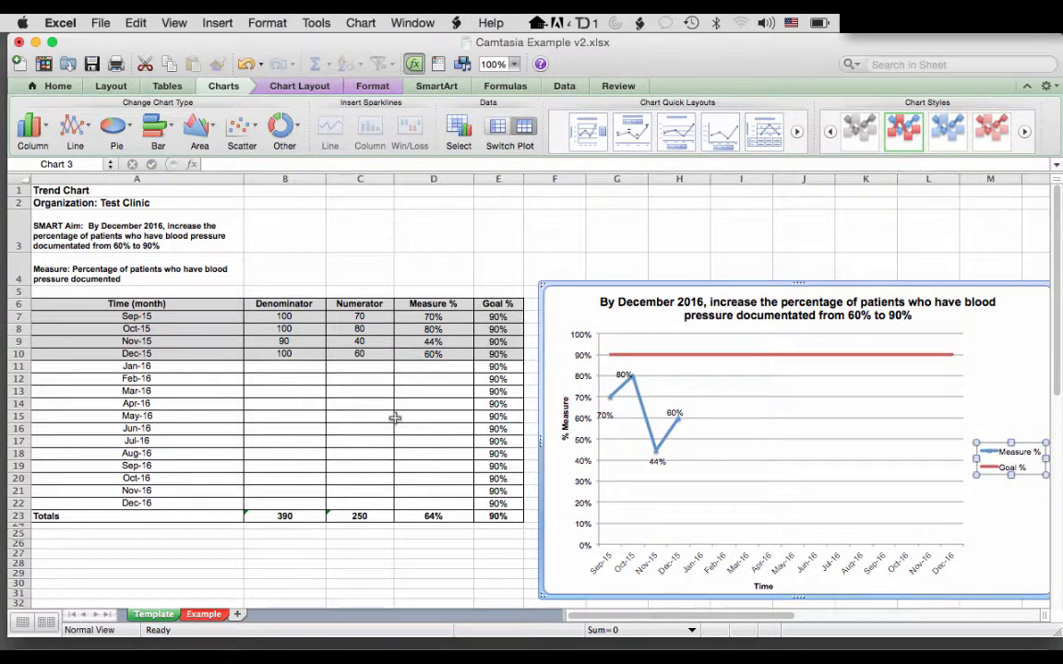
Enter the Jan-16 data with a denominator of 100 and a numerator of 50
click(286, 367)
text(100)
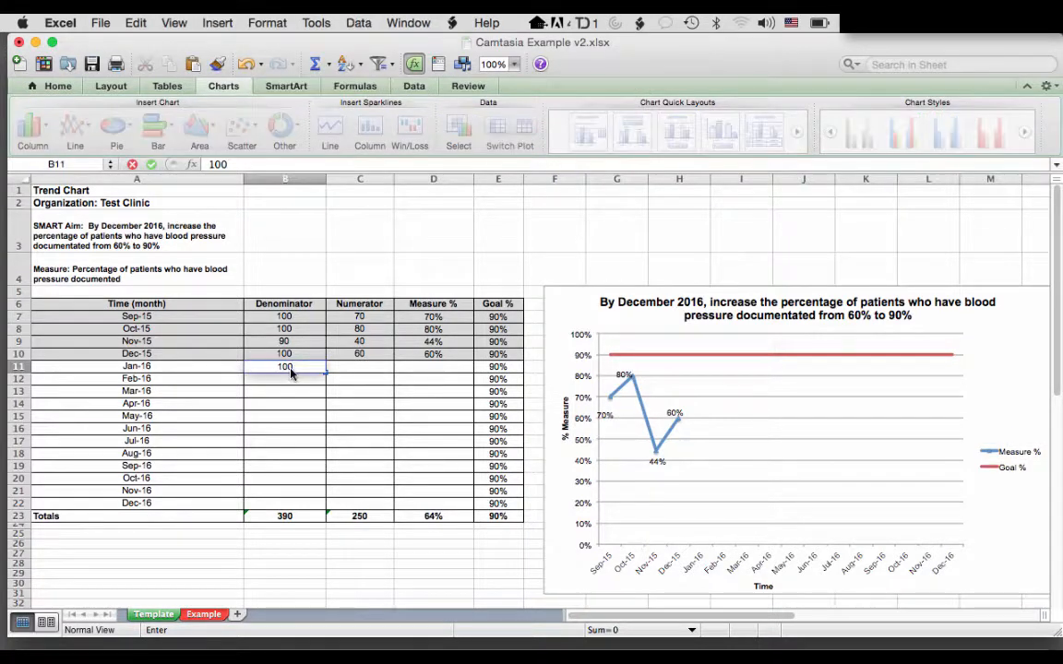
click(367, 373)
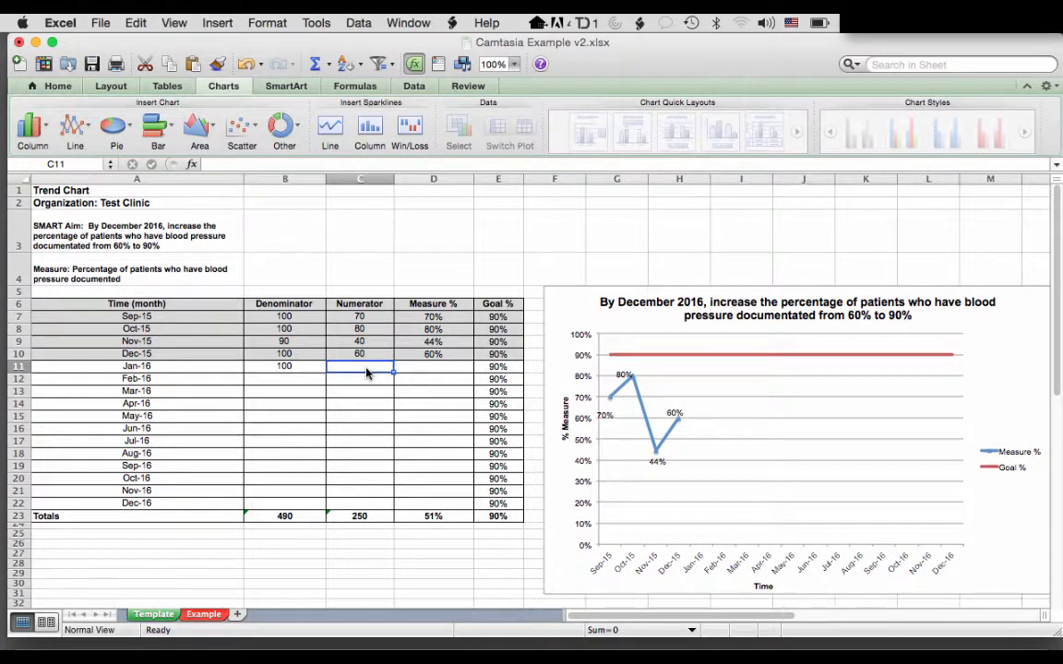
text(5)
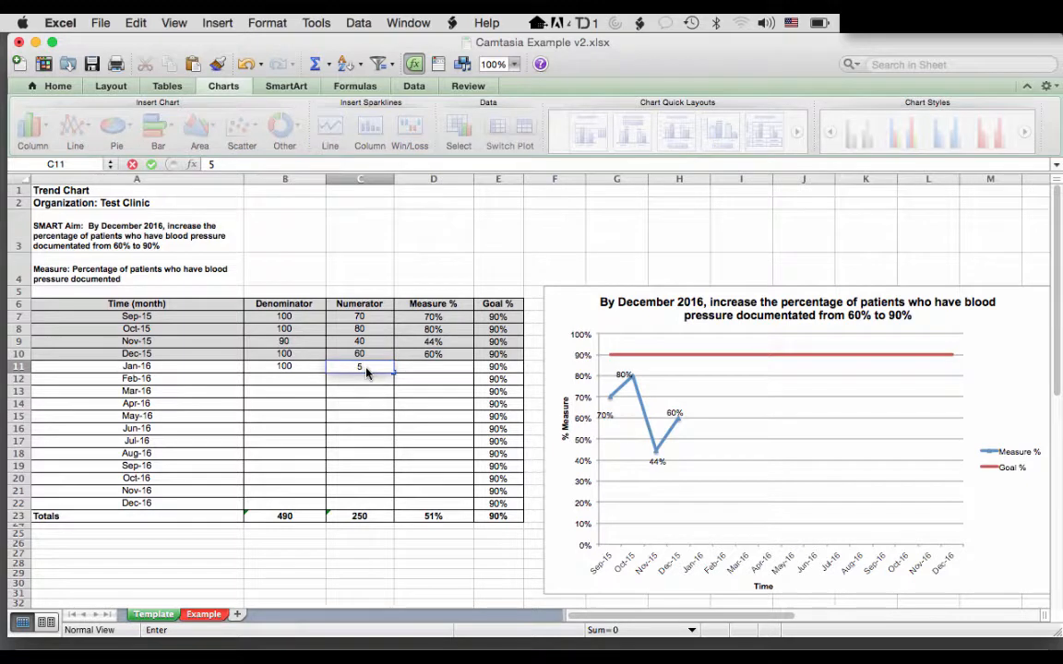
text(0)
click(429, 374)
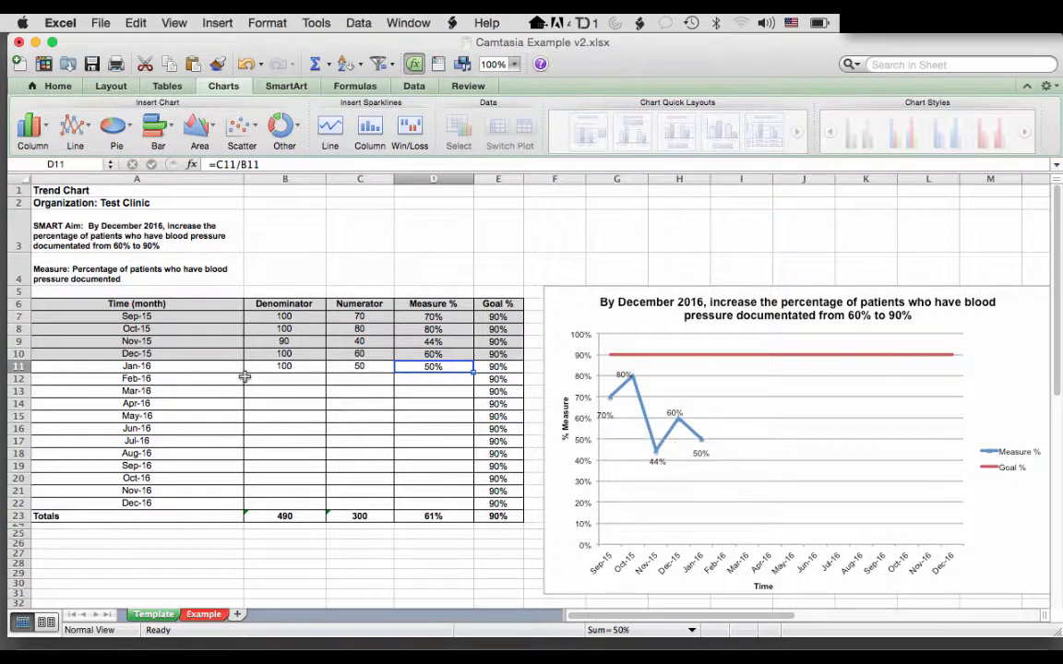
Enter the Feb-16 data with a denominator of 90 and a numerator of 60
click(274, 379)
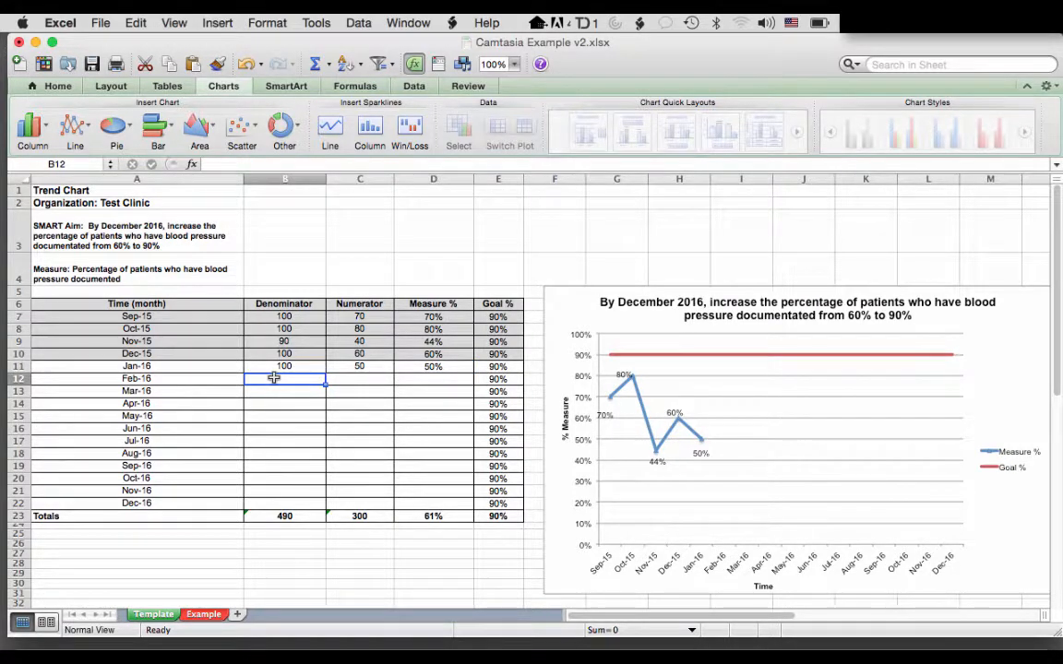
text(90)
click(370, 386)
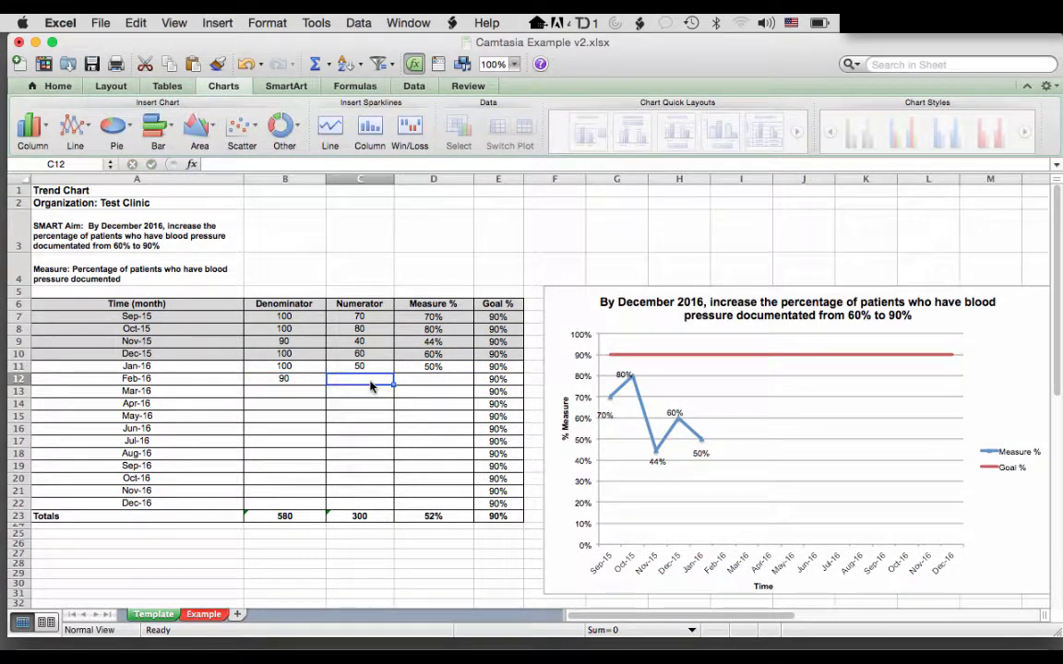
text(60)
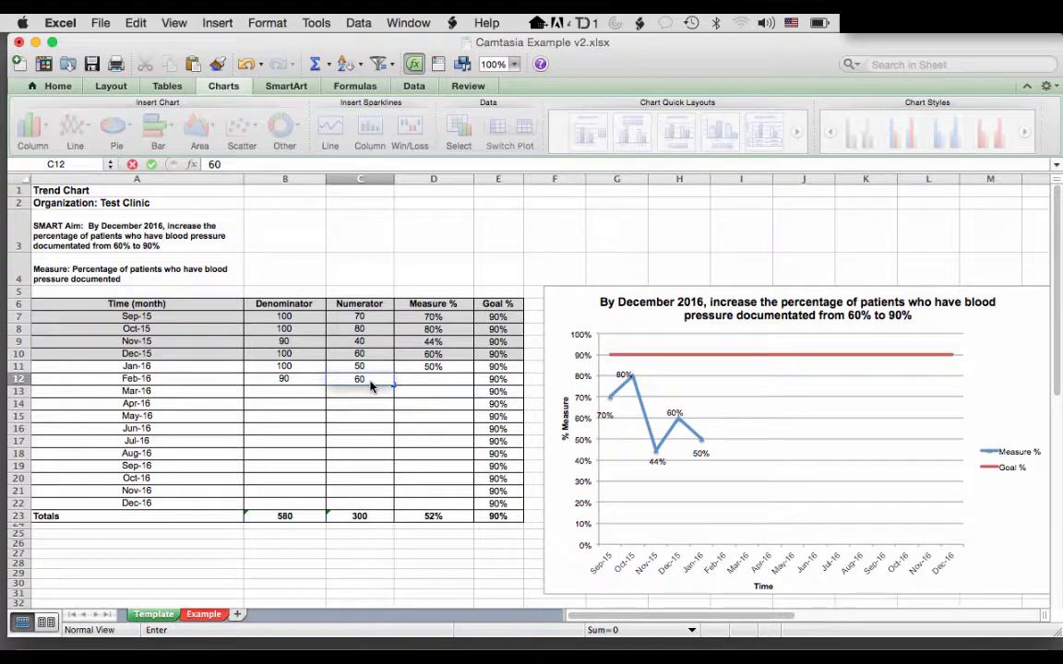
click(430, 379)
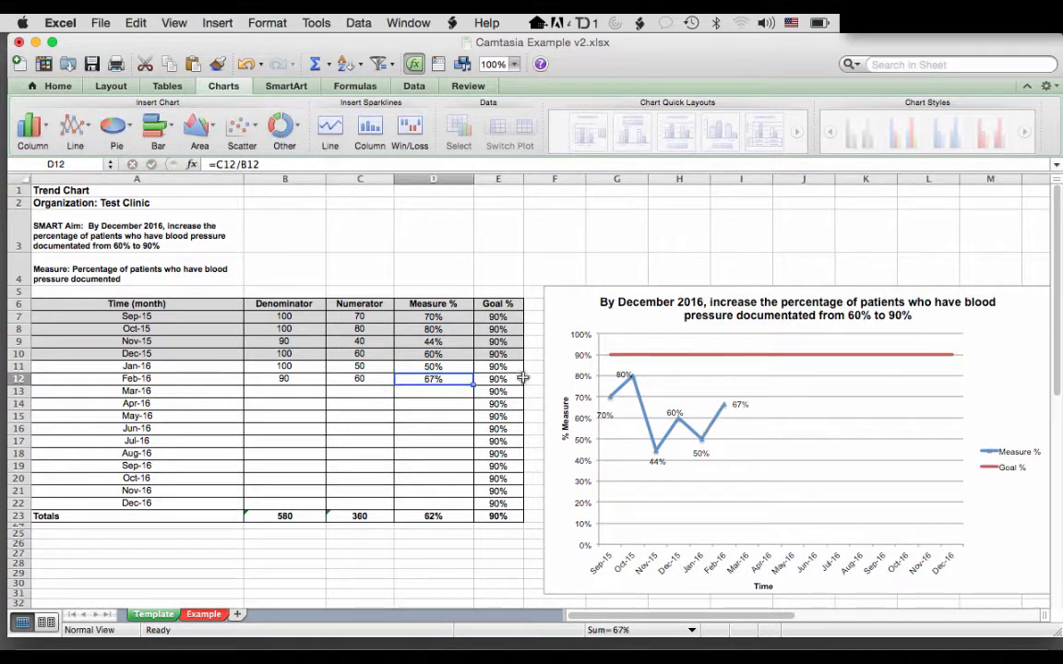
Review the updated plot area and legend of the trend chart, and deselect the chart
click(759, 420)
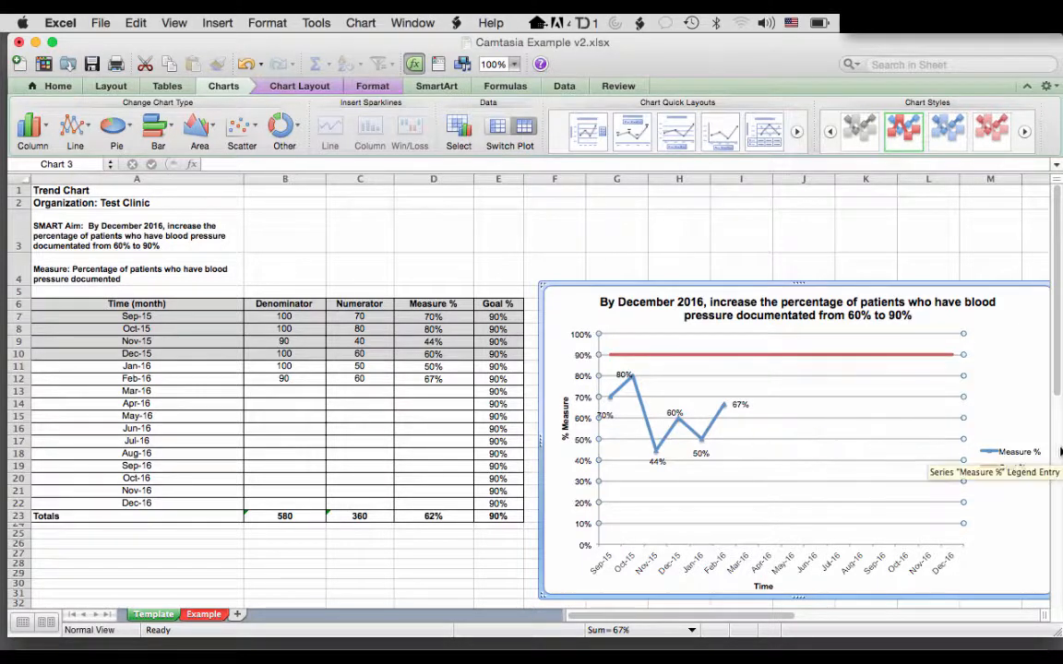
click(1010, 455)
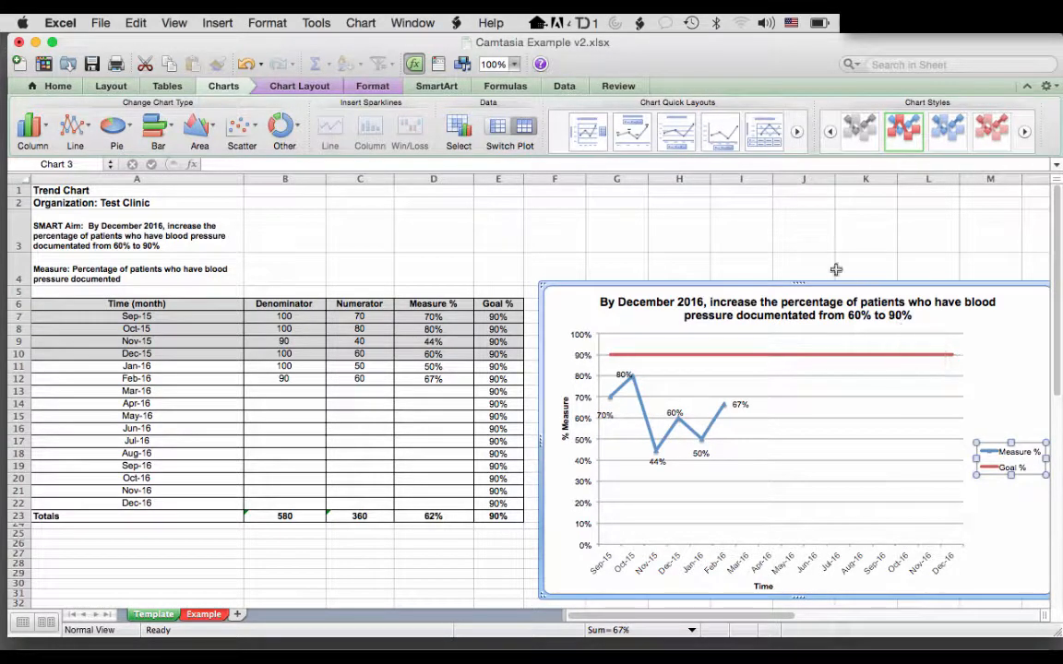
click(734, 240)
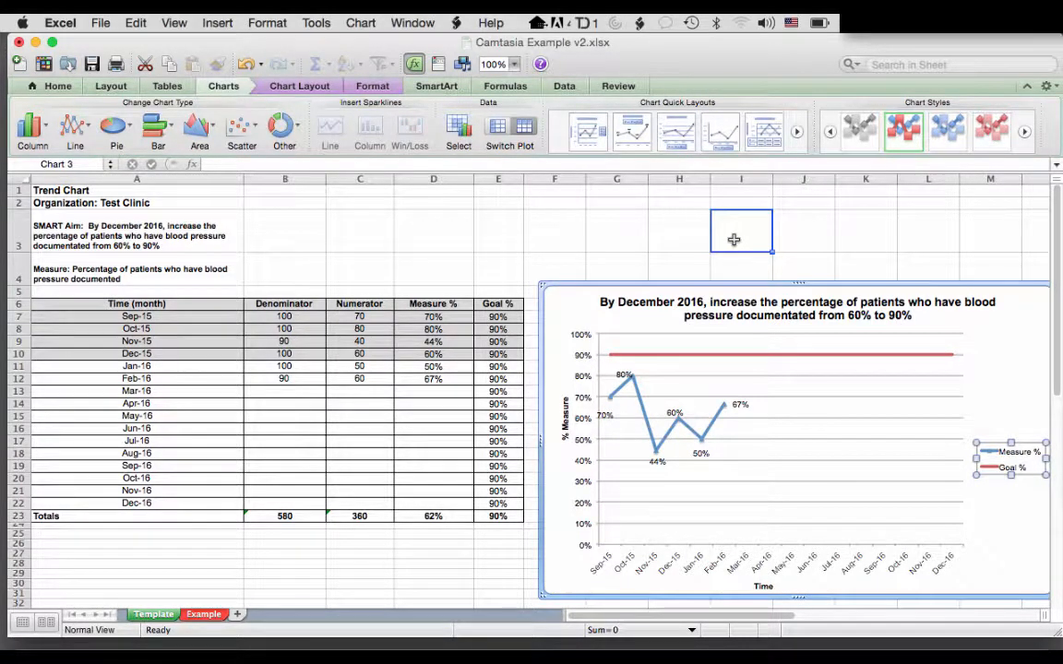
click(733, 241)
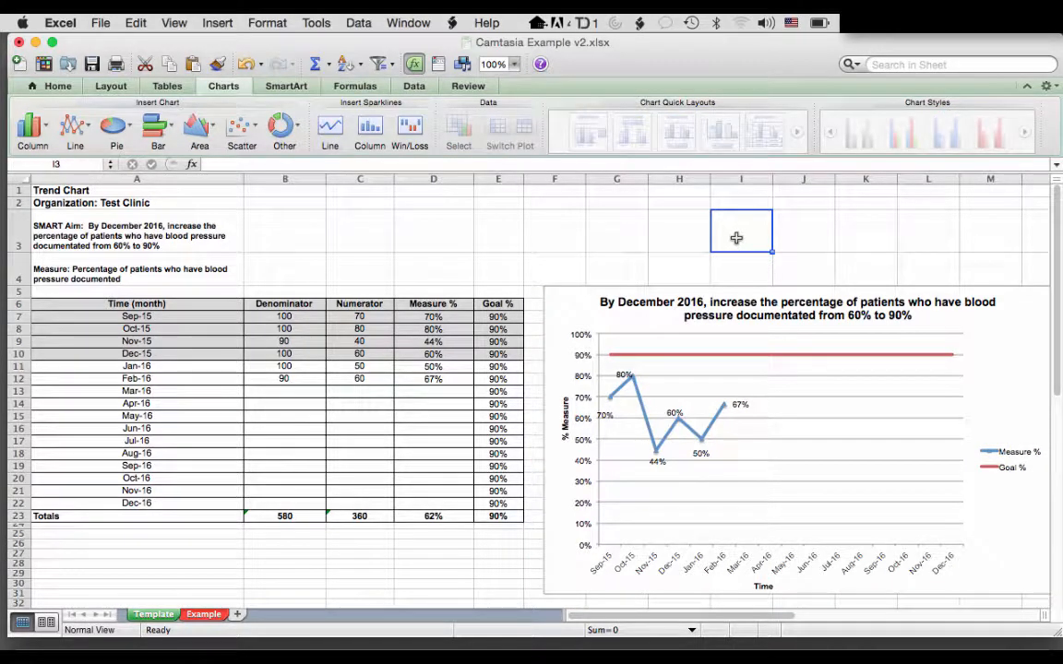
Add a text box reading "Goal: 90%" just above the red goal line in the chart's plot area
click(218, 23)
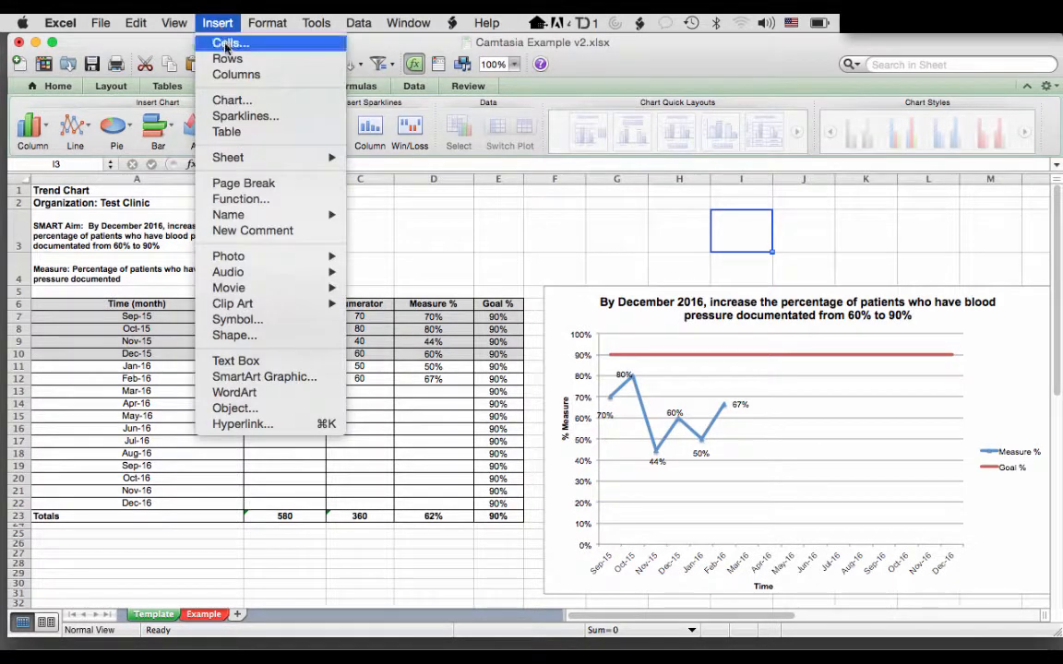
click(277, 364)
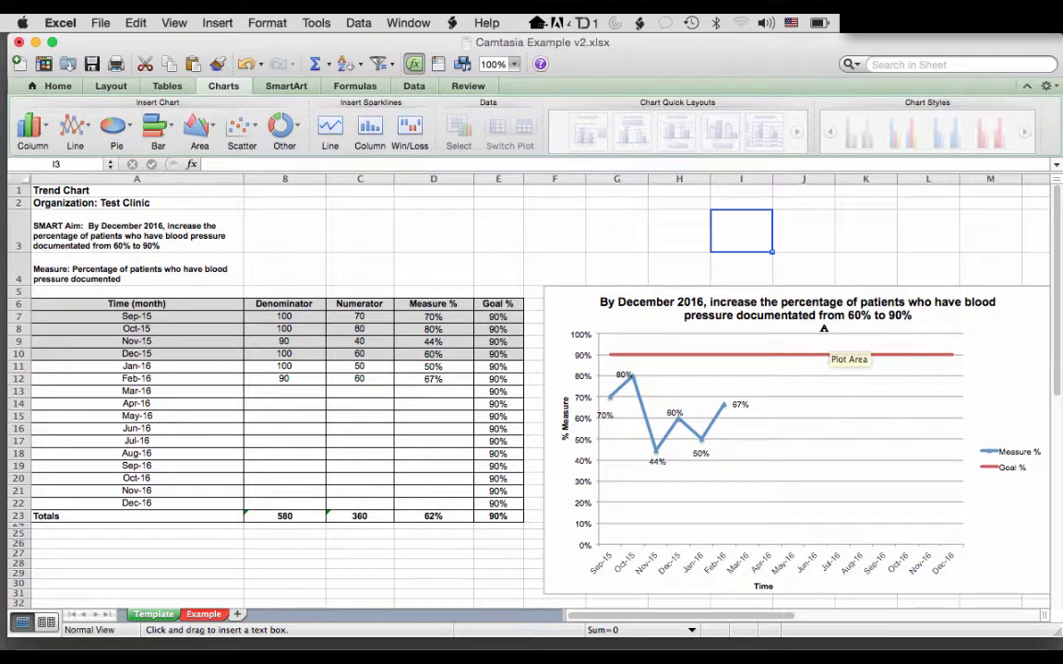
drag(829, 333, 894, 353)
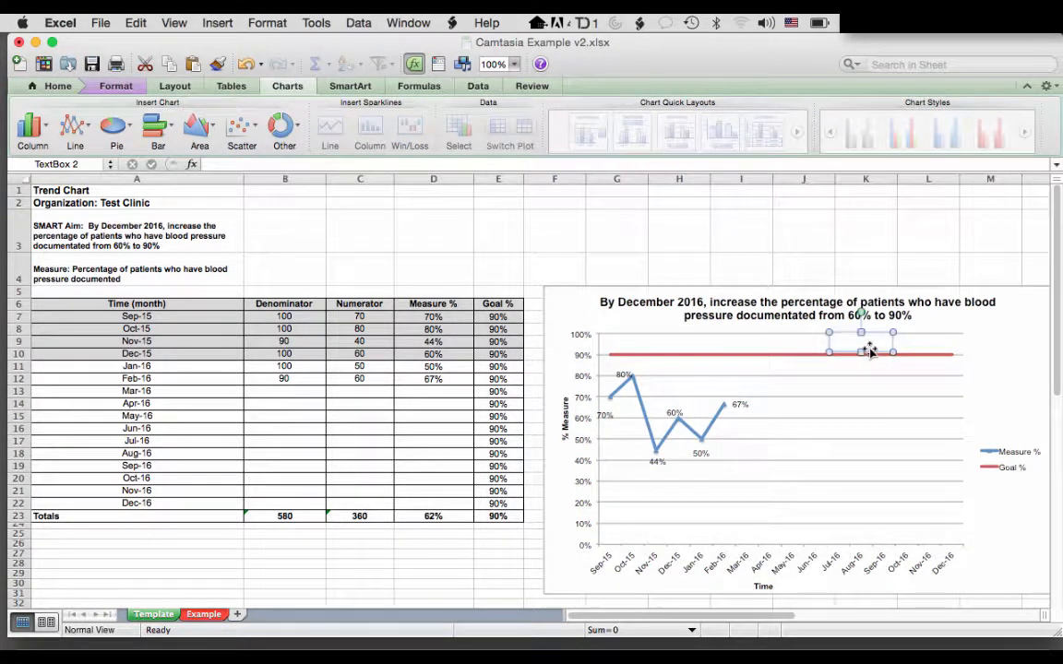
text(Go)
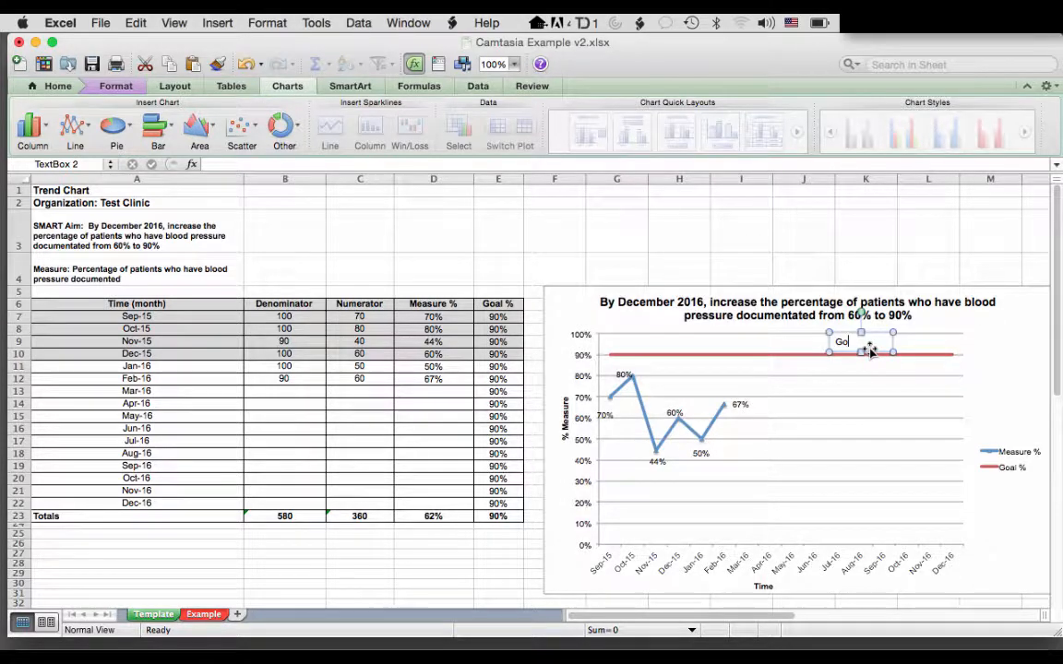
text(al: 90%)
click(865, 395)
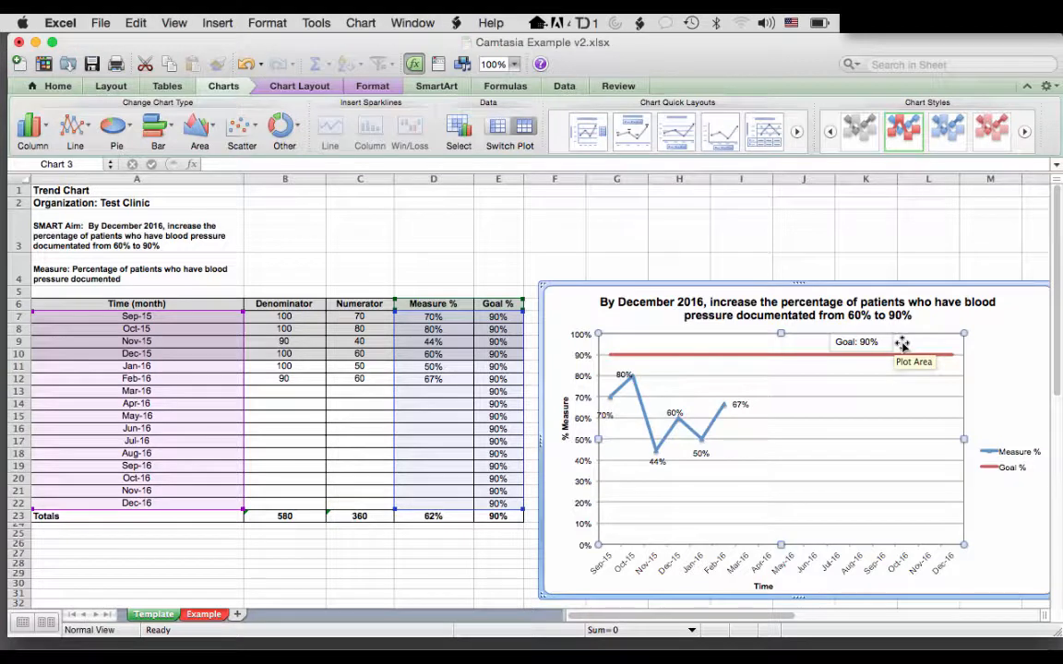
Move the Oct-15 data label slightly up off the Measure % line and the Sep-15 label slightly right, away from the vertical axis
click(700, 455)
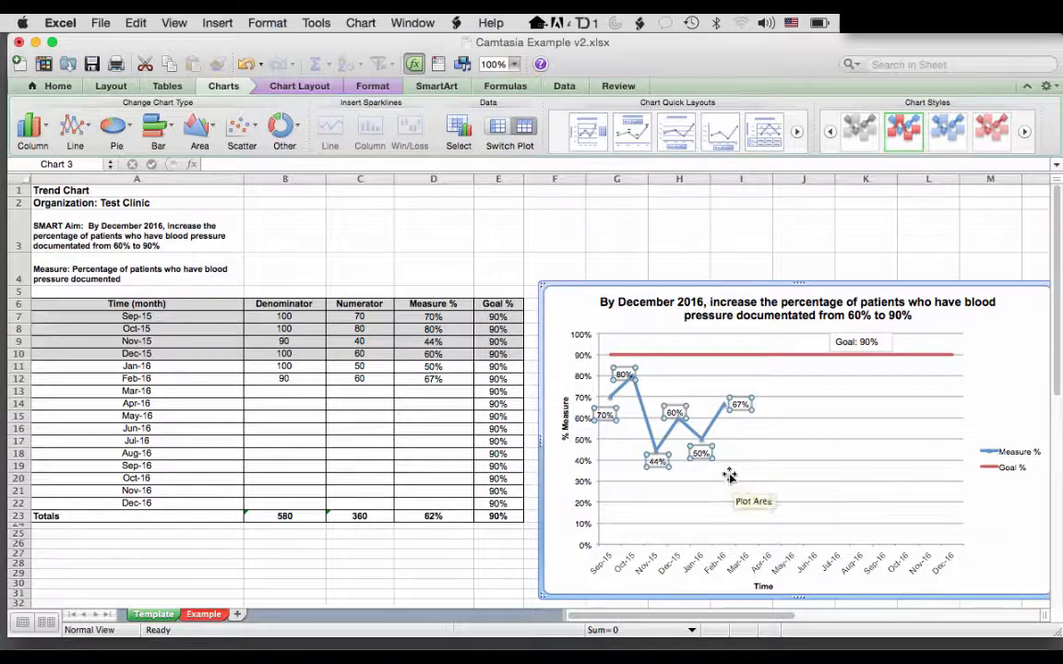
click(625, 372)
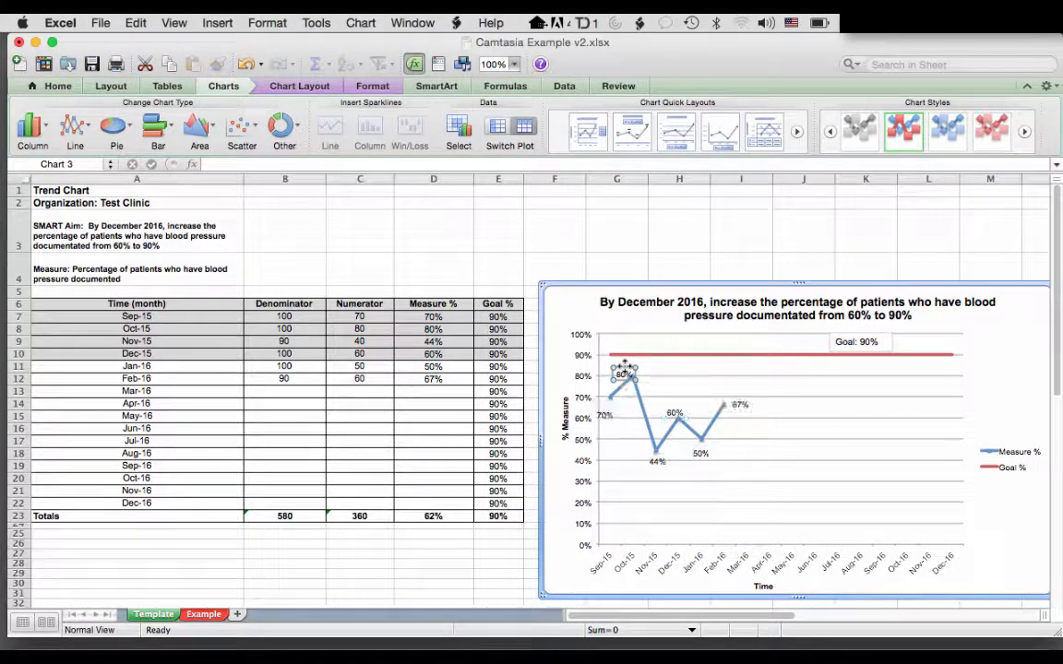
drag(624, 372, 624, 365)
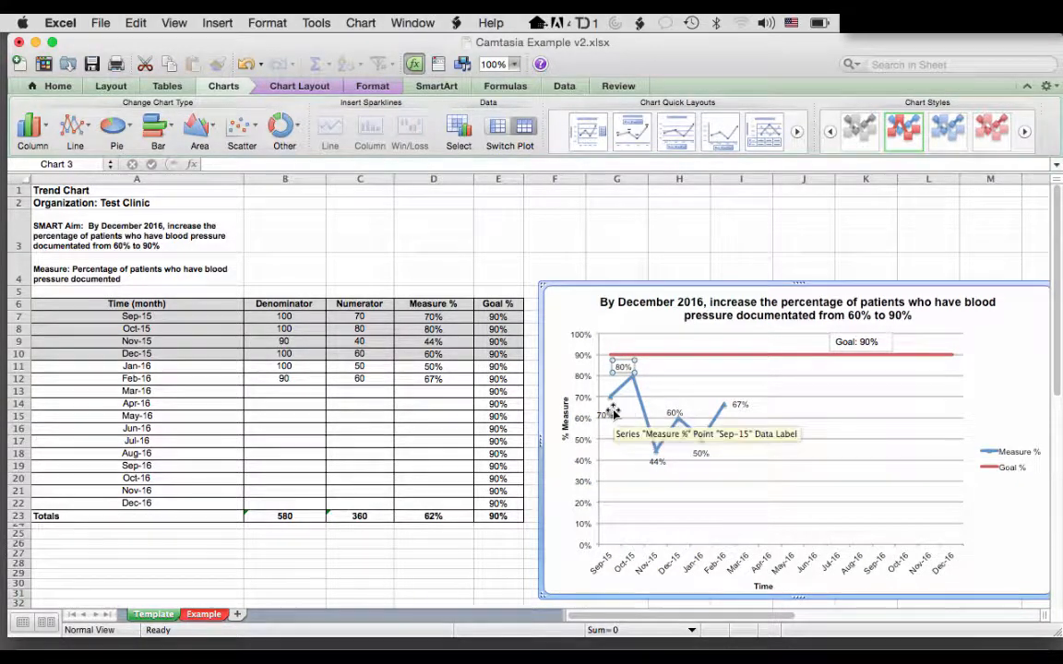
click(766, 489)
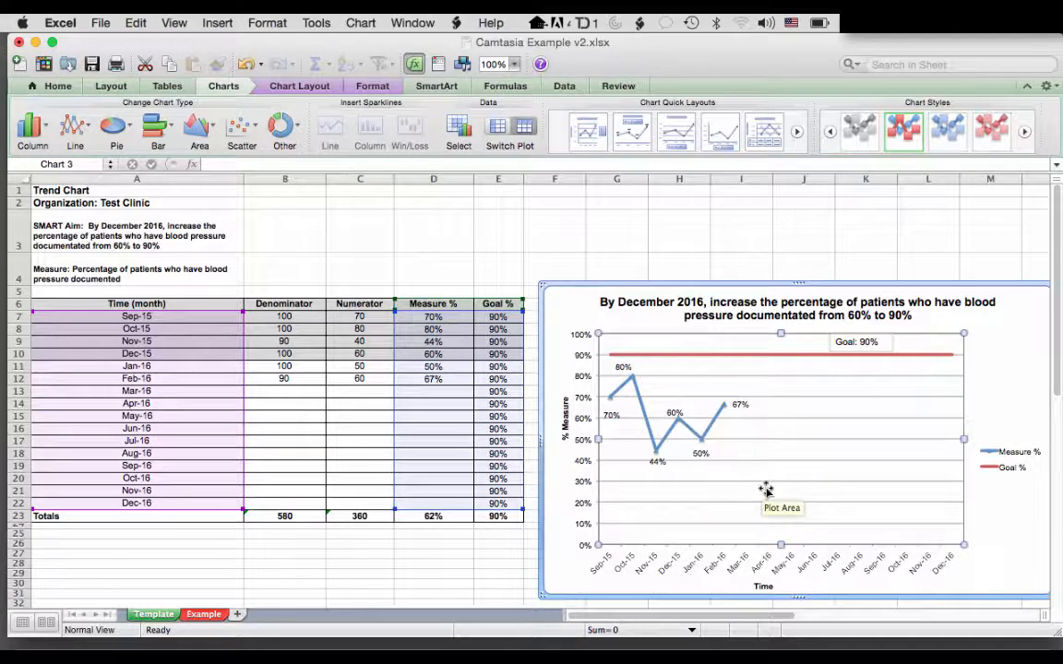